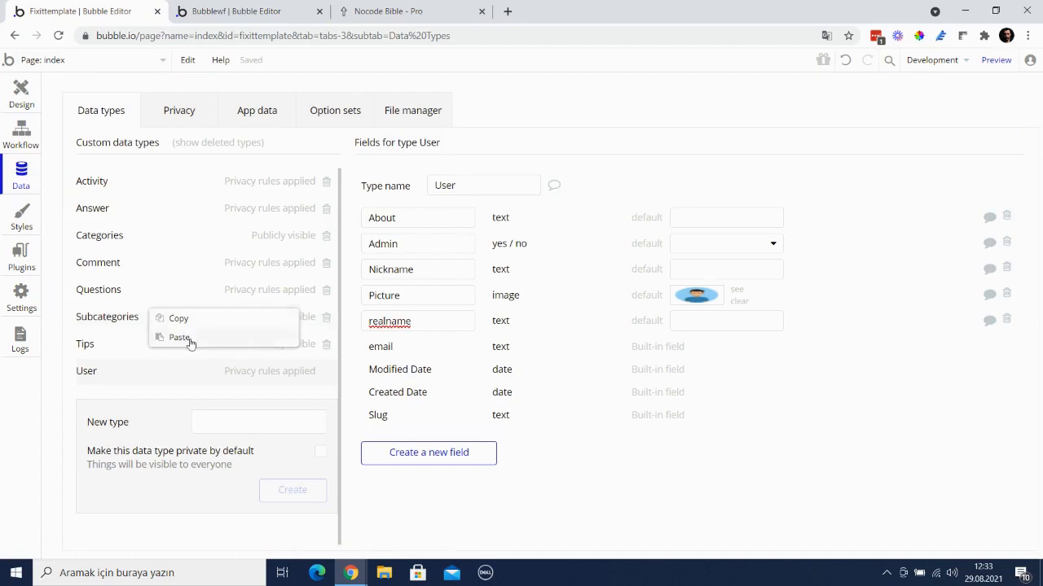
- Paste the copied Story data type into the custom data types of the Fixittemplate app
left_click(180, 338)
left_click(181, 319)
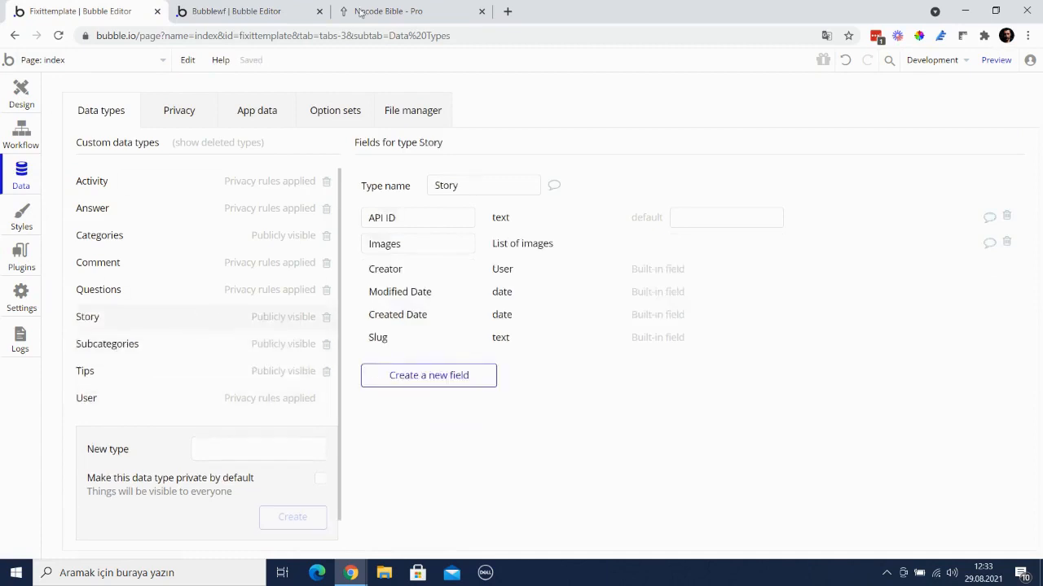
- Following the Notion guide's plugin list, install the free Current Realtime (Date/Time) and RG Drag to scroll plugins in Fixittemplate
left_click(362, 12)
scroll(446, 241, "down", 2)
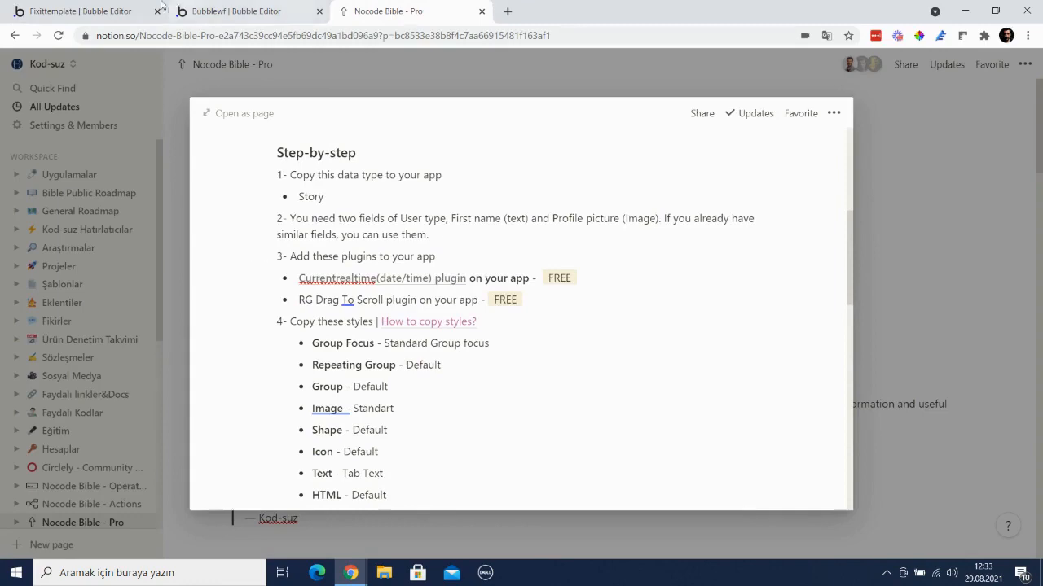
left_click(131, 7)
left_click(24, 263)
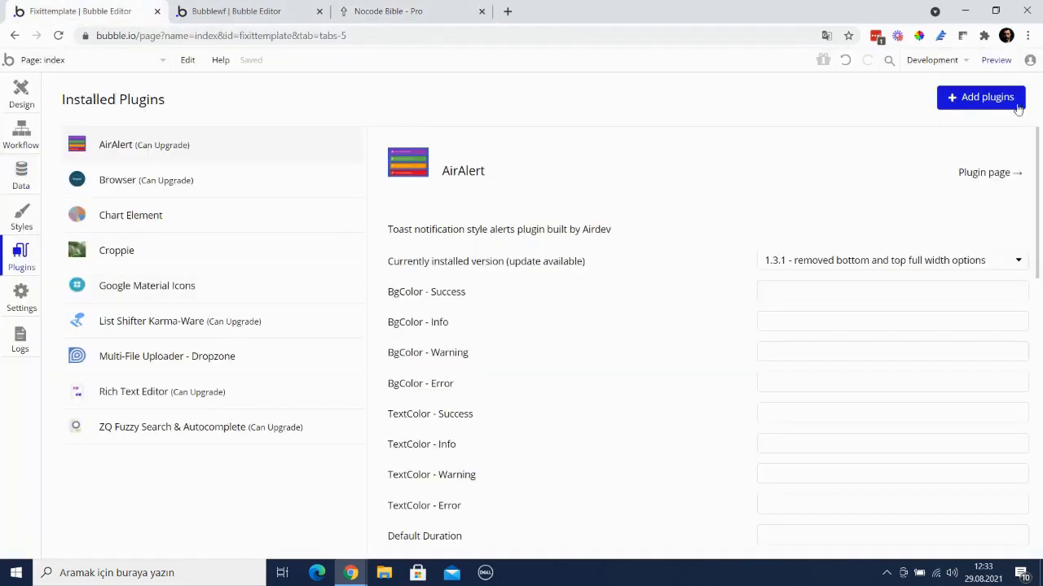
left_click(950, 98)
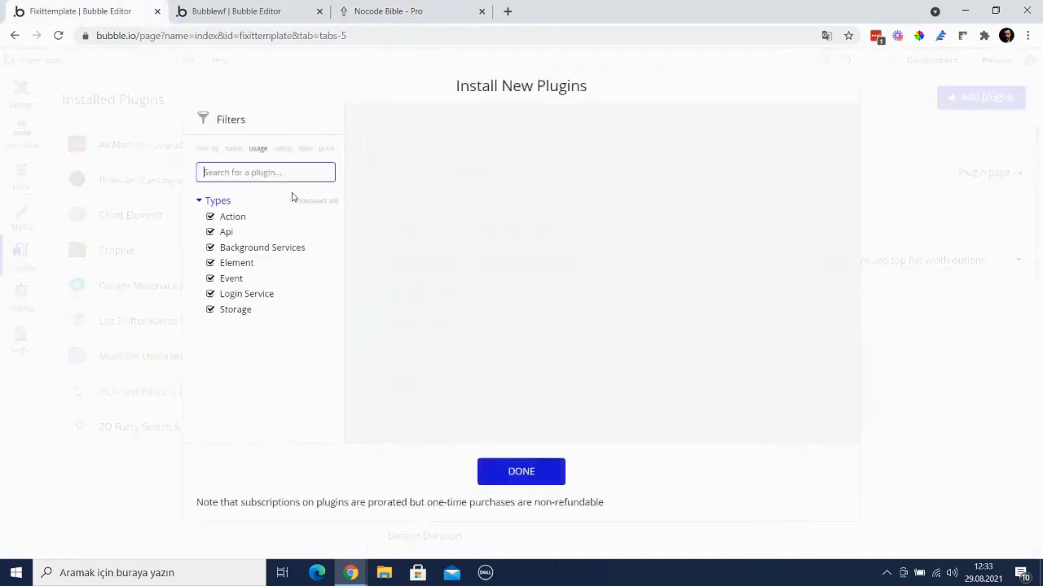
type("rg")
left_click(824, 196)
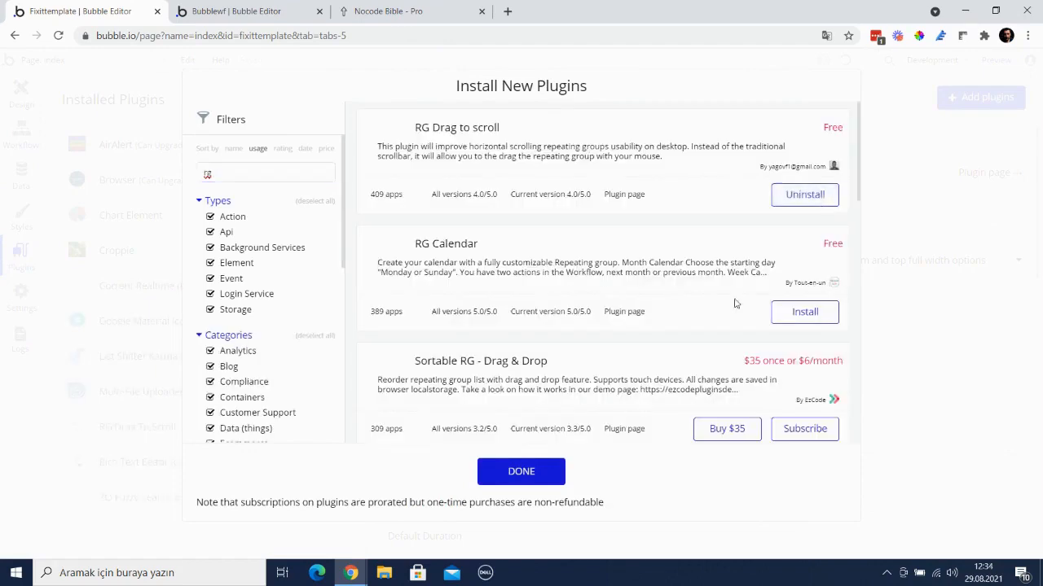
left_click(530, 468)
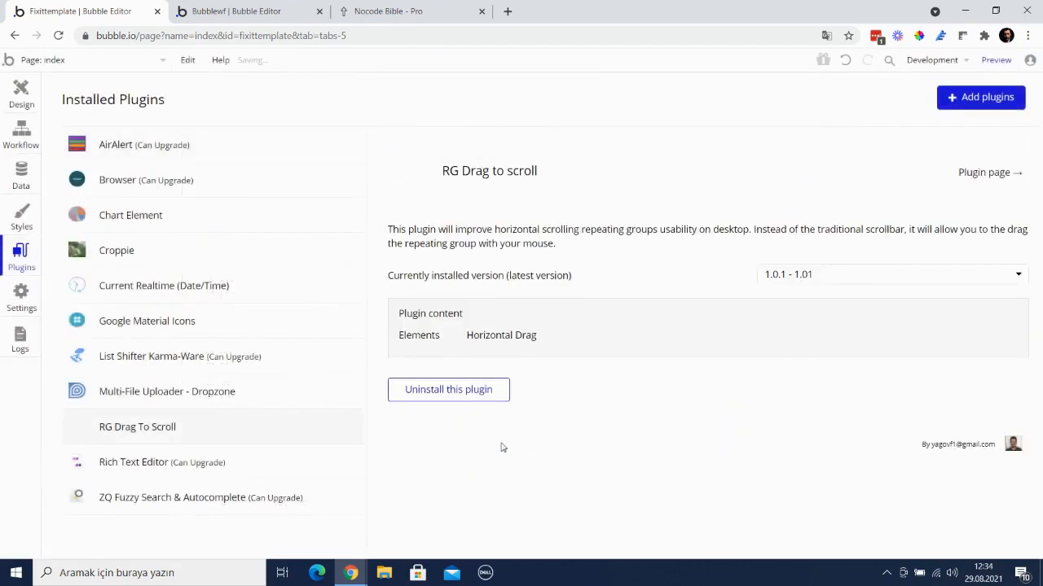
- Compare the guide's required User fields, First name (text) and Profile picture (image), with the existing User fields in Fixittemplate
left_click(360, 7)
scroll(368, 295, "down", 2)
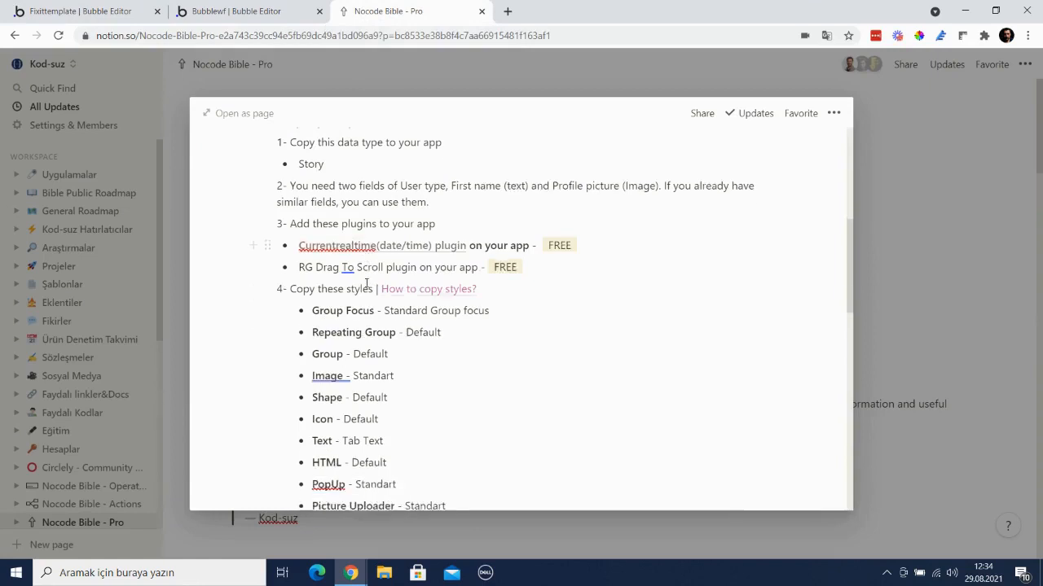
scroll(357, 271, "up", 2)
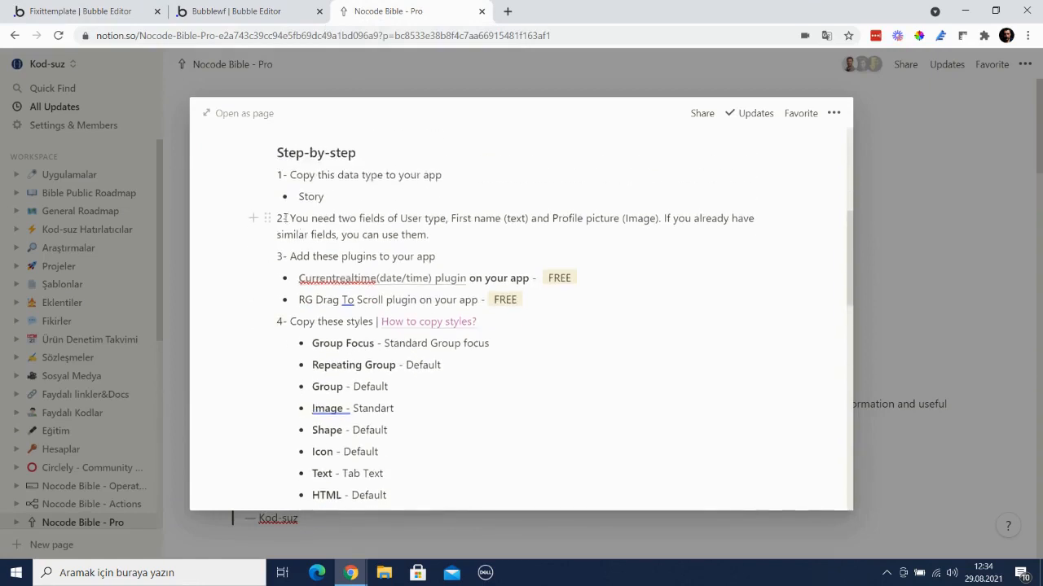
left_click_drag(284, 218, 508, 238)
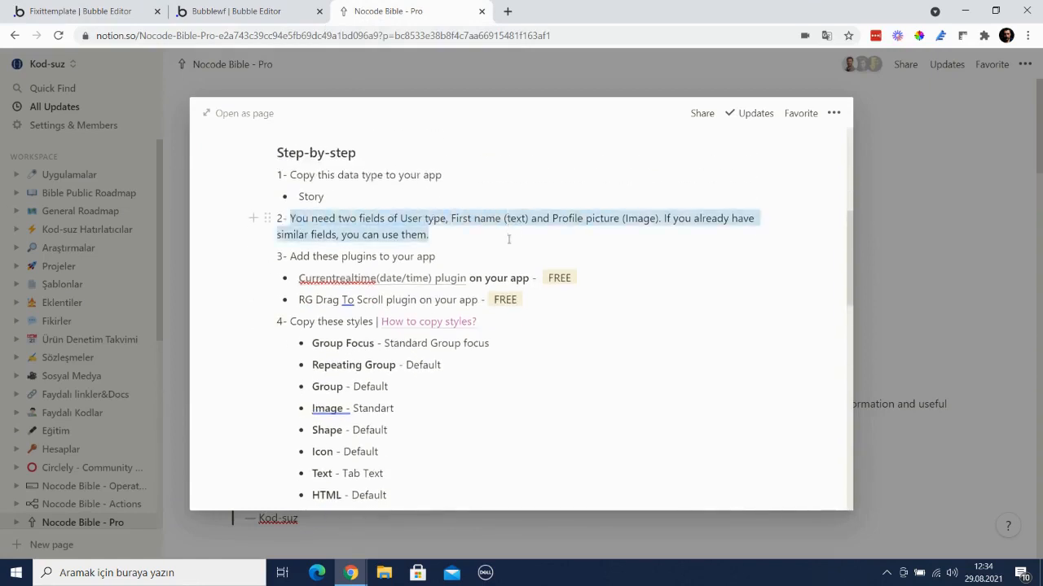
left_click(508, 238)
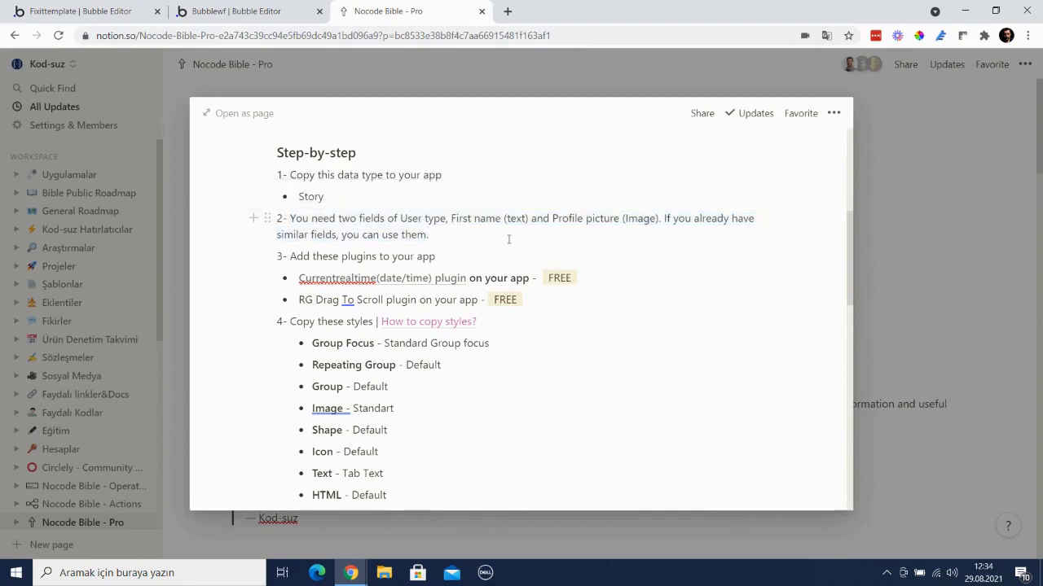
left_click(104, 8)
left_click(21, 175)
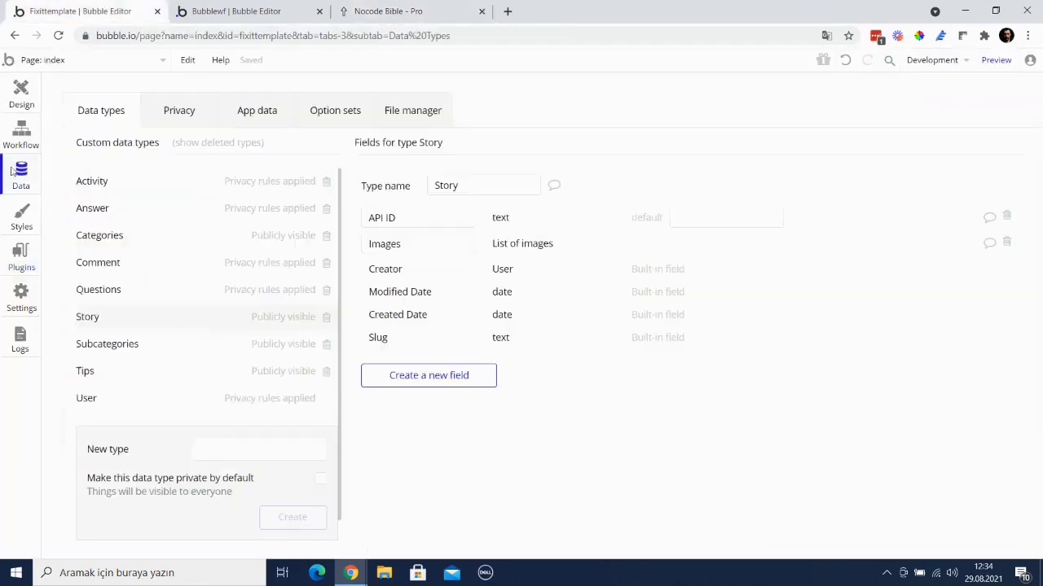
left_click(179, 397)
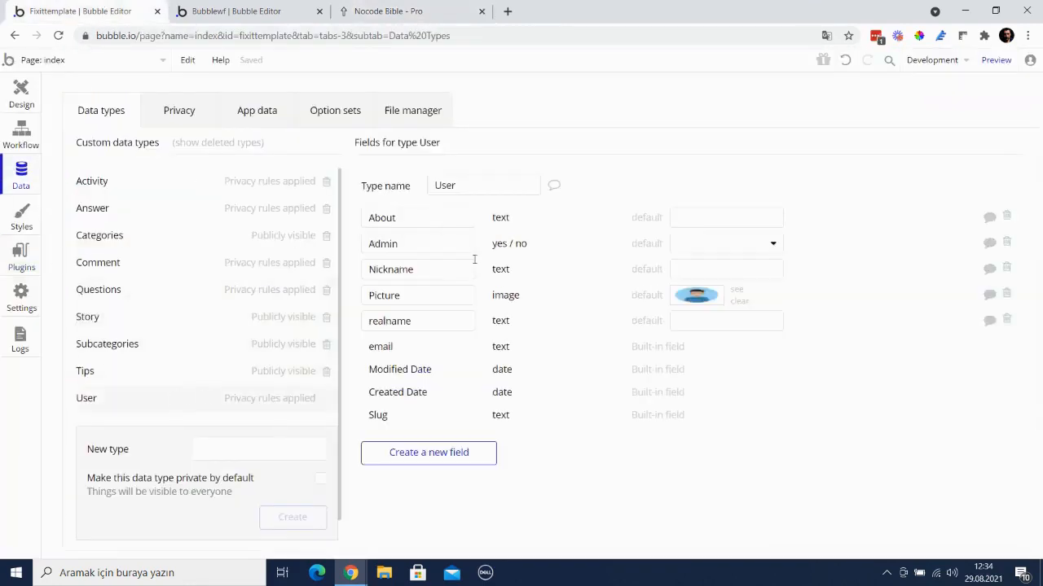
double_click(419, 295)
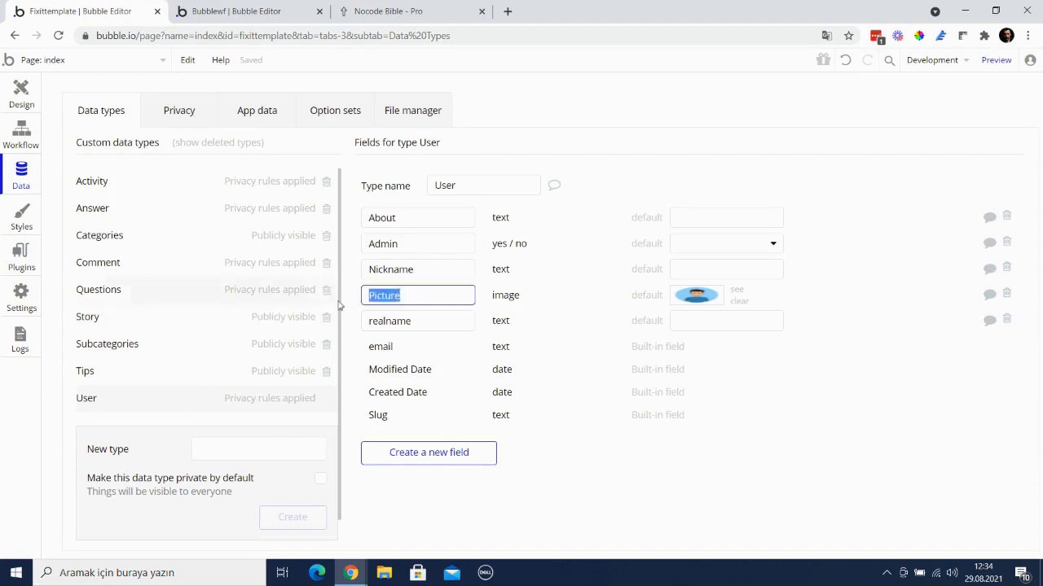
left_click(419, 321)
left_click_drag(417, 321, 397, 326)
left_click(413, 268)
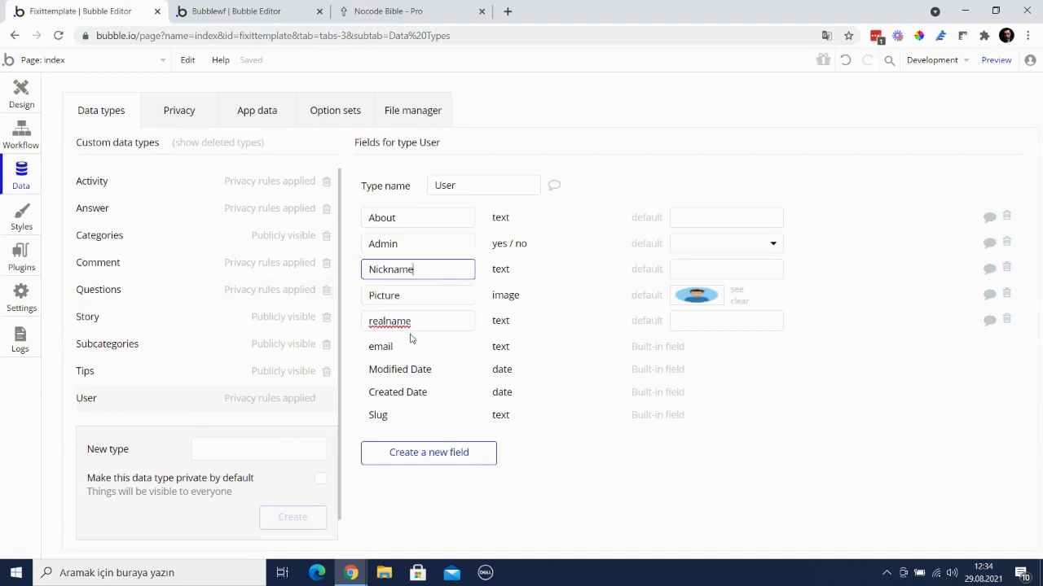
- Copy the Standard Group Focus style from the Bubblewf app and paste it into Fixittemplate's styles
left_click(391, 11)
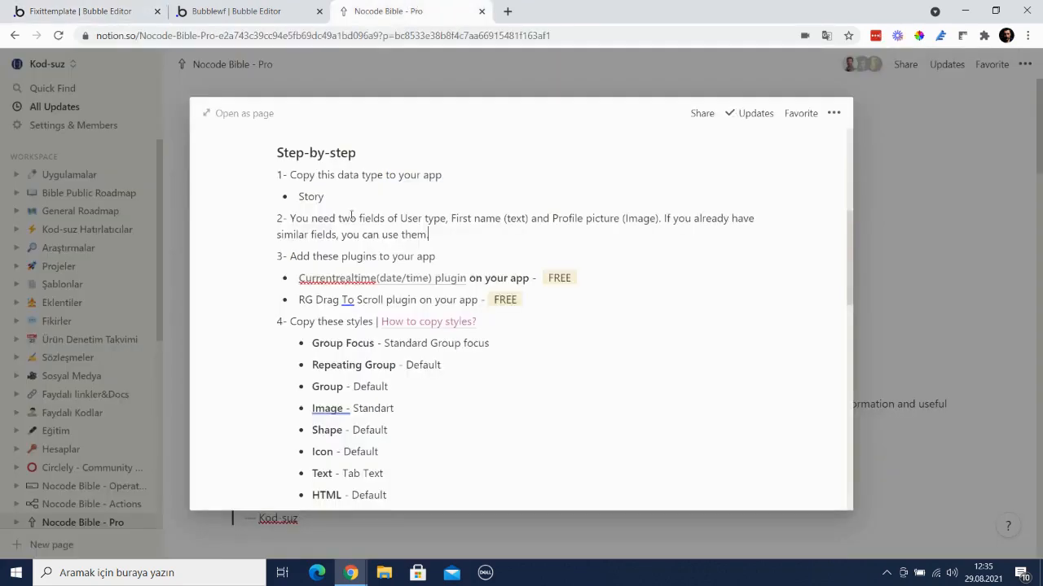
scroll(358, 259, "down", 2)
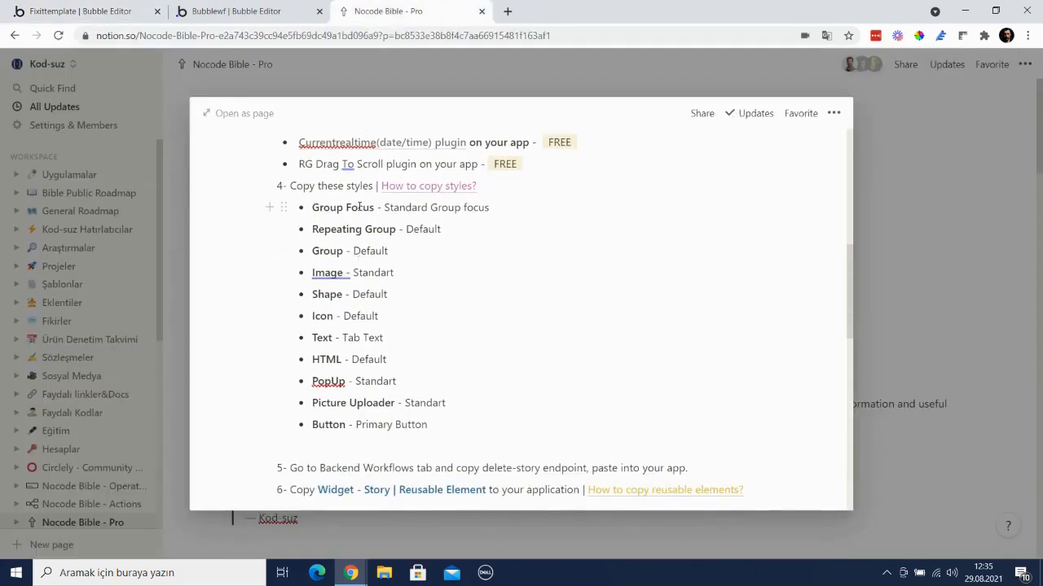
left_click(236, 10)
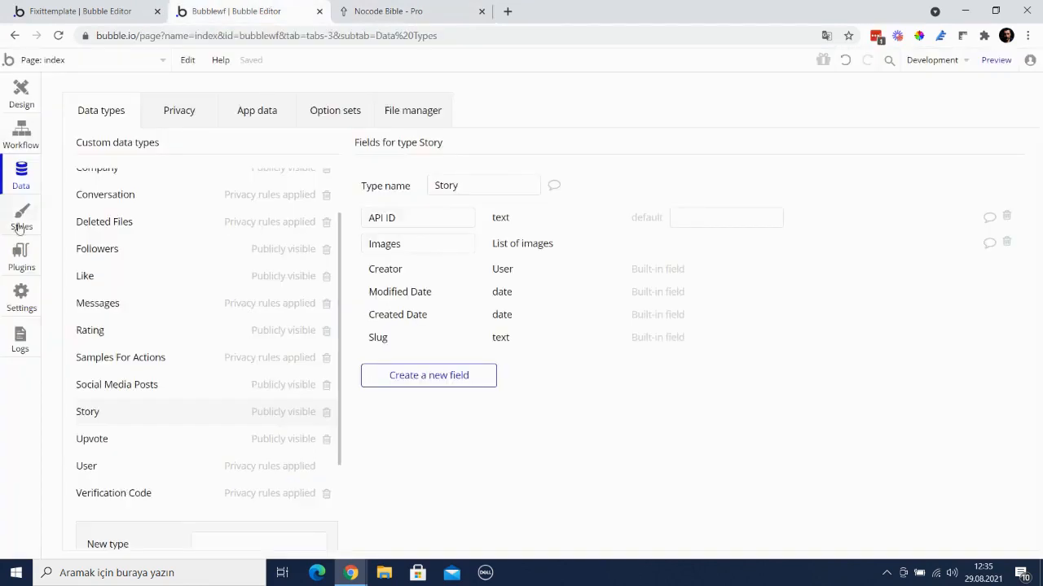
left_click(21, 222)
left_click(240, 102)
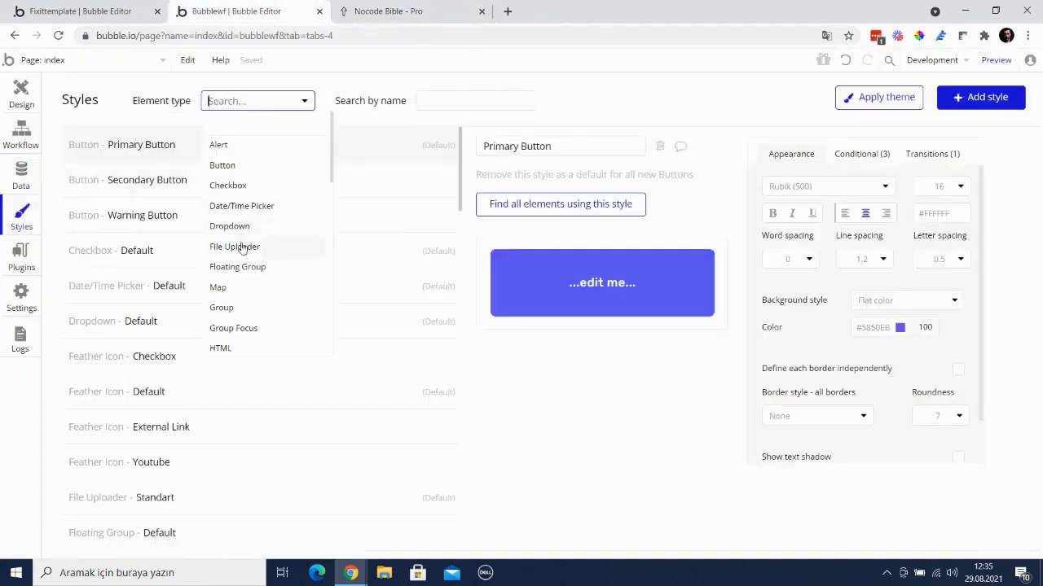
left_click(238, 334)
right_click(202, 166)
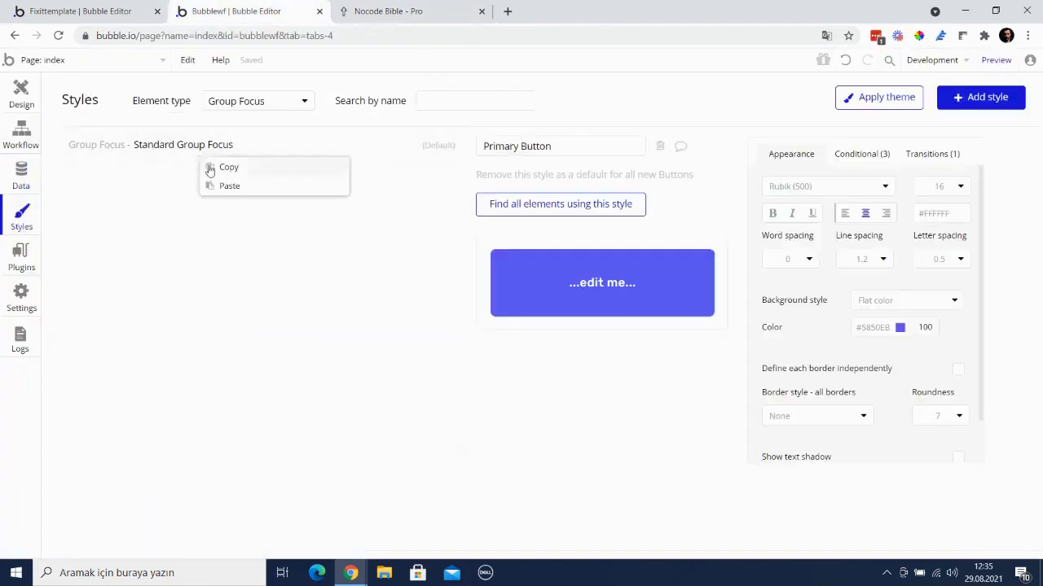
left_click(218, 168)
left_click(89, 11)
left_click(18, 217)
right_click(179, 211)
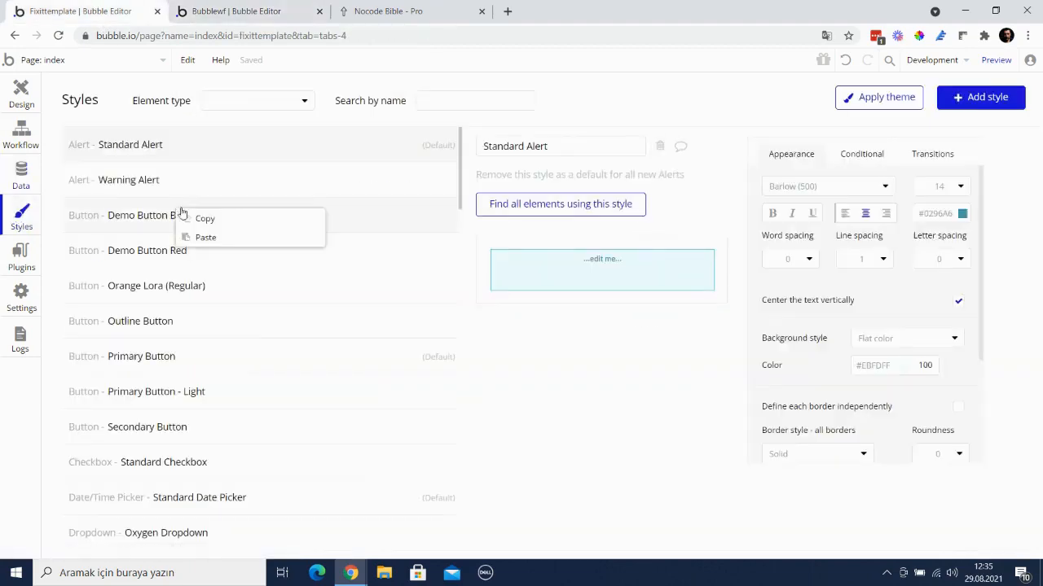
left_click(220, 238)
- Copy the Default style for Repeating Group from Bubblewf and paste it into Fixittemplate's styles
left_click(405, 10)
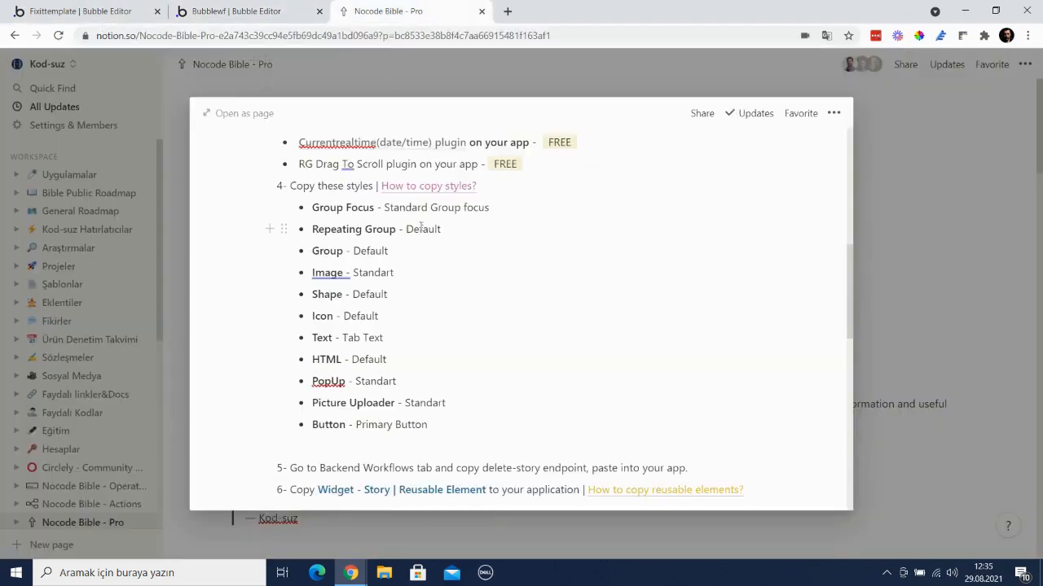
left_click(229, 7)
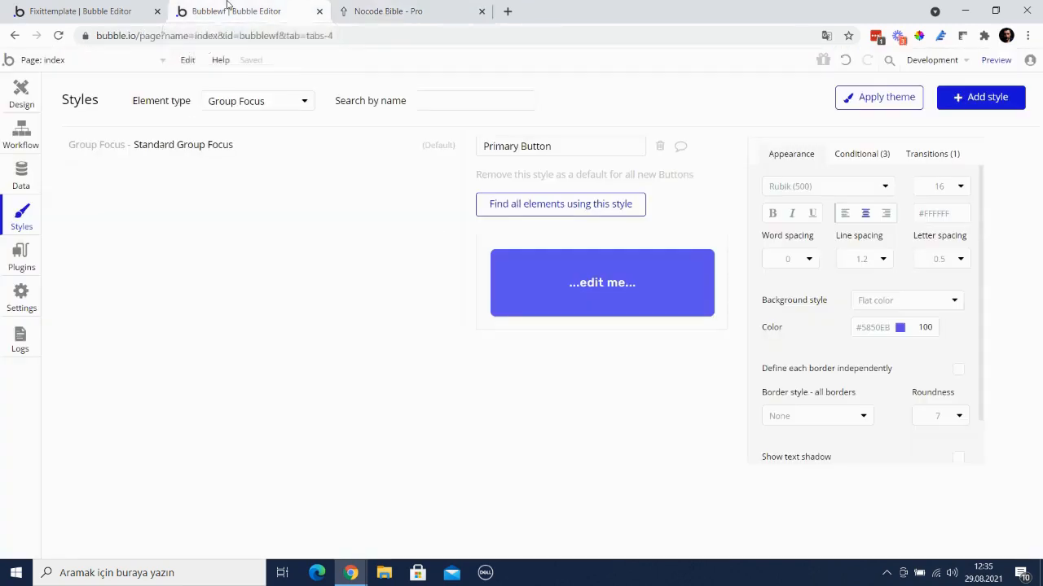
left_click(246, 105)
type("re")
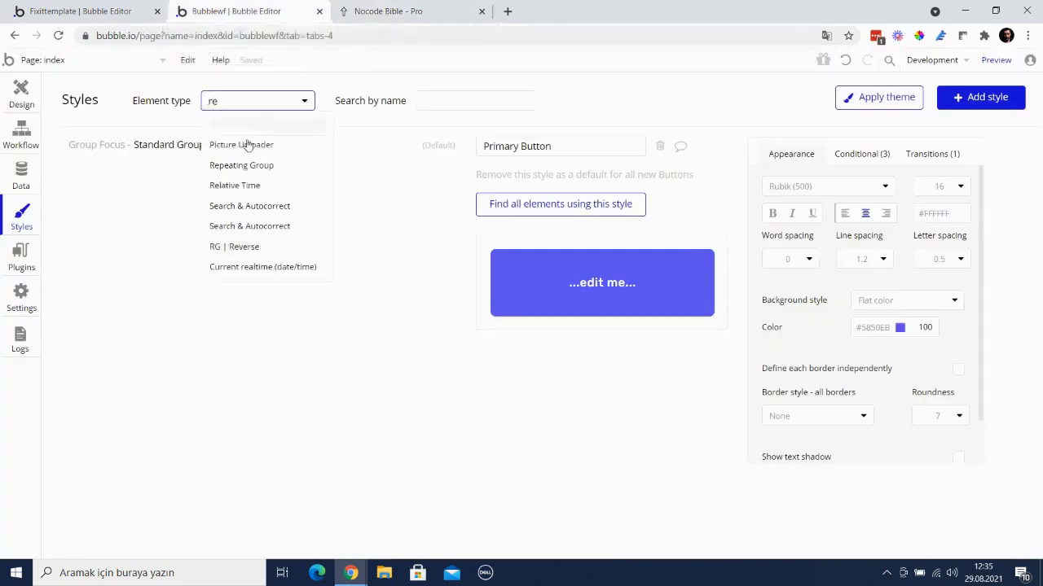
left_click(248, 165)
right_click(245, 180)
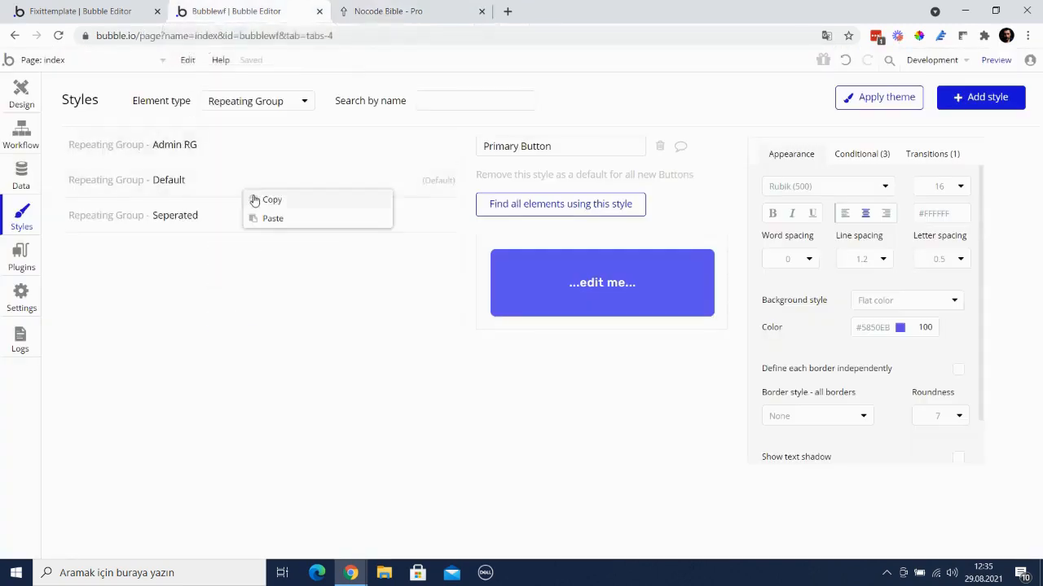
left_click(252, 199)
key("ctrl+Page_Up")
right_click(202, 210)
left_click(237, 242)
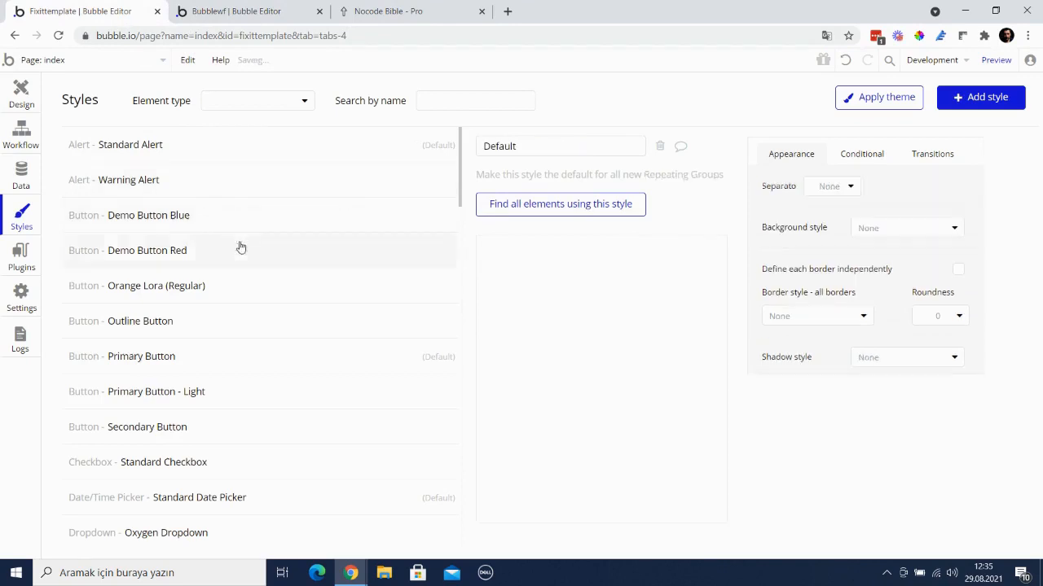
- Copy the Default Group style for Group elements from Bubblewf and paste it into Fixittemplate's styles
left_click(403, 10)
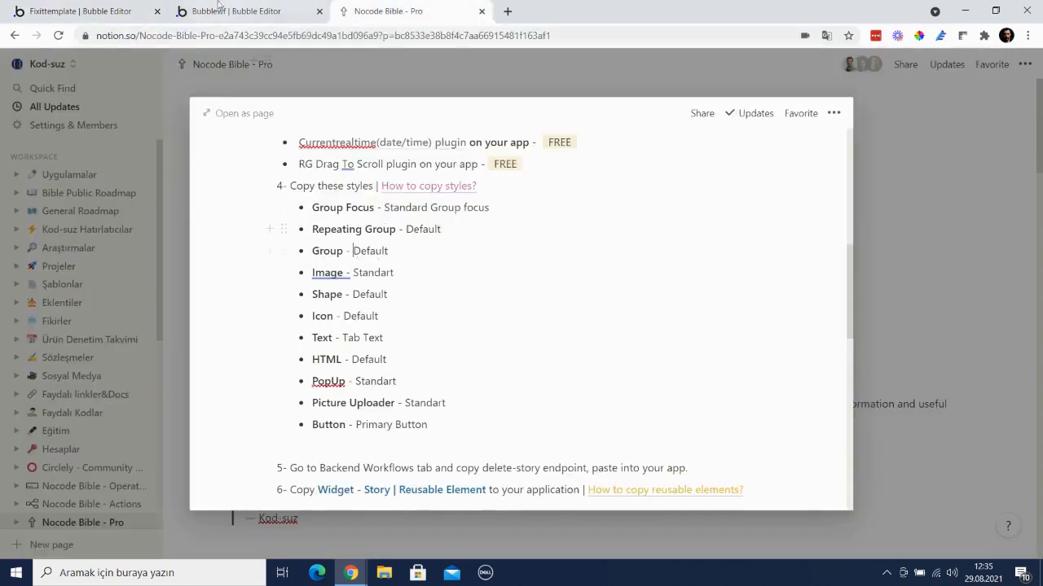
key("ctrl+Page_Up")
left_click(256, 104)
type("gr")
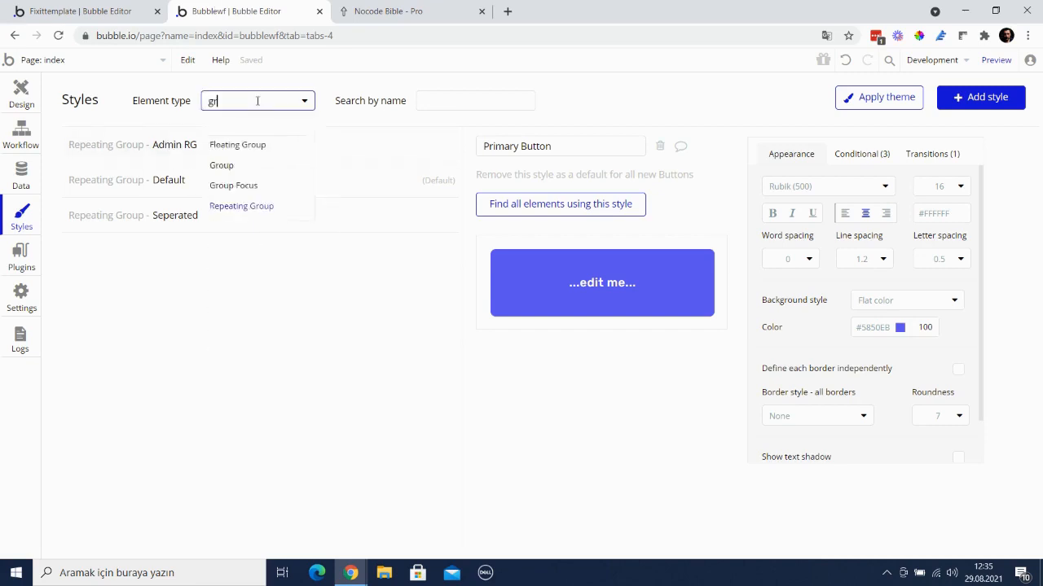
left_click(221, 166)
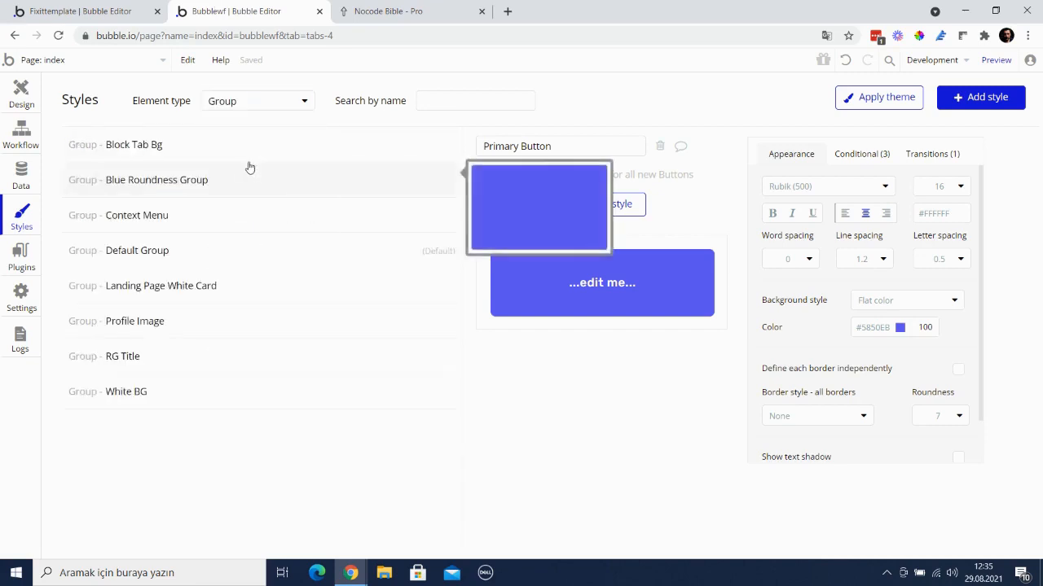
right_click(196, 251)
left_click(216, 259)
key("ctrl+Page_Up")
right_click(215, 246)
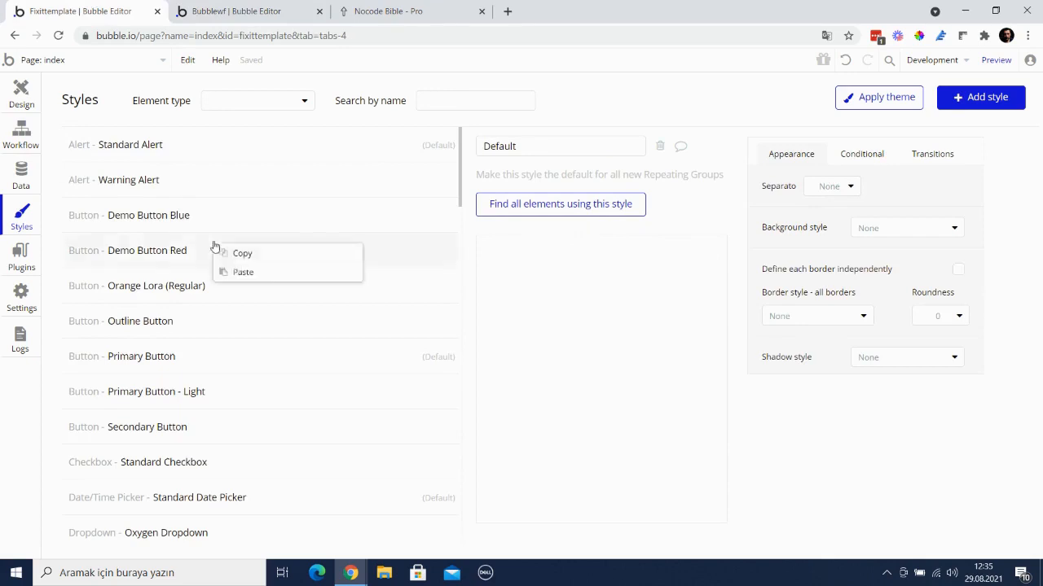
left_click(243, 272)
- Copy the Profile Image style for Group elements from Bubblewf and paste it into Fixittemplate's styles
key("ctrl+Page_Down")
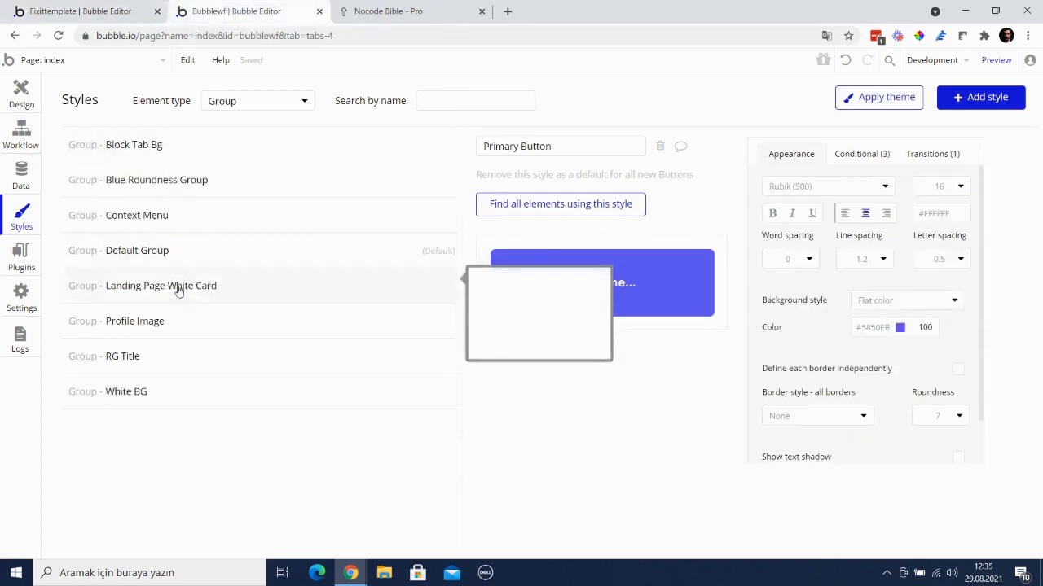
right_click(180, 332)
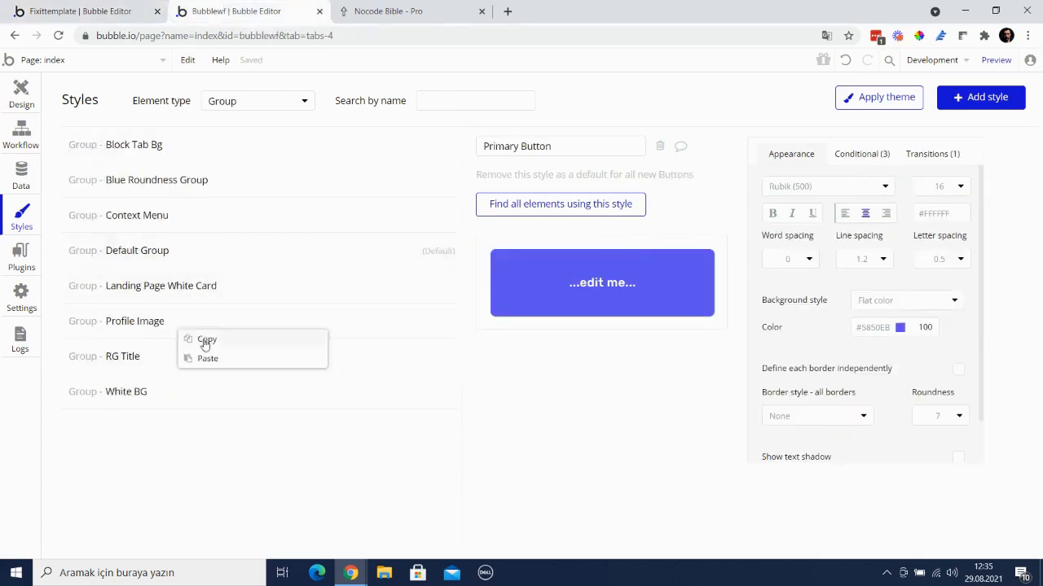
left_click(205, 342)
key("ctrl+Page_Up")
right_click(168, 253)
left_click(203, 283)
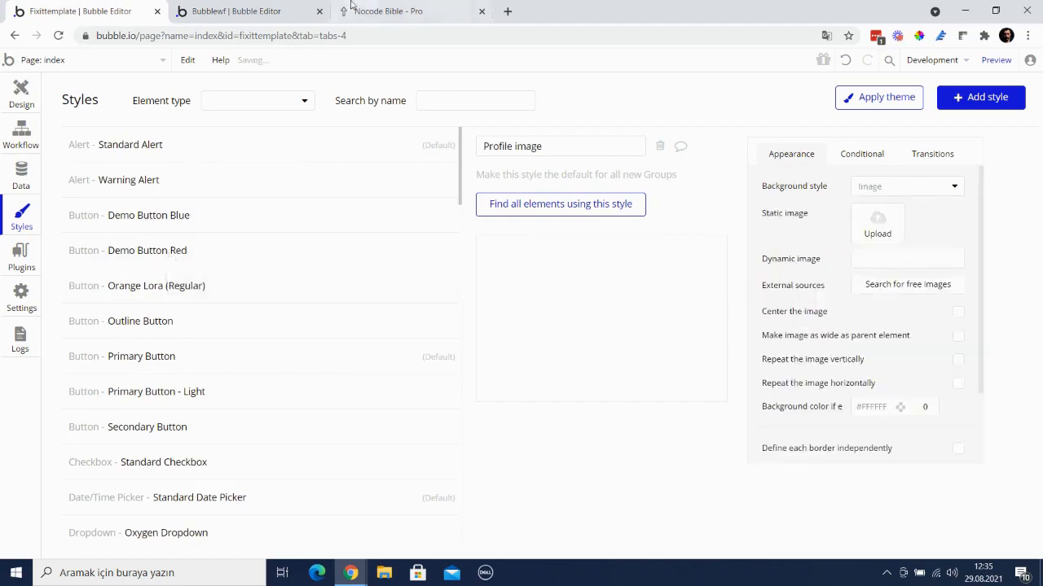
- Copy the Standard style for Image elements from Bubblewf and paste it into Fixittemplate's styles
key("ctrl+Page_Up")
key("ctrl+Page_Up")
left_click(218, 101)
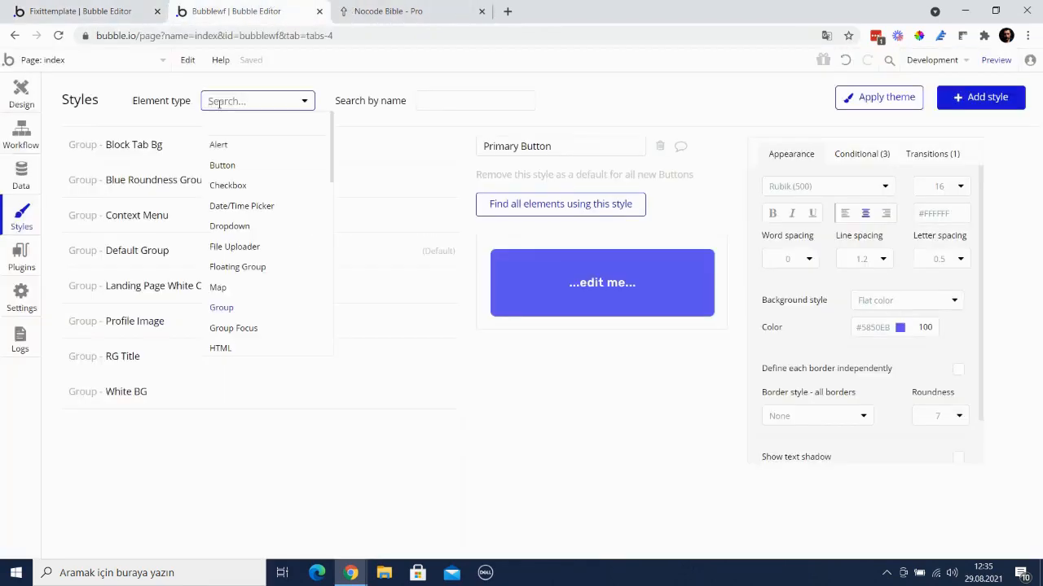
type("im")
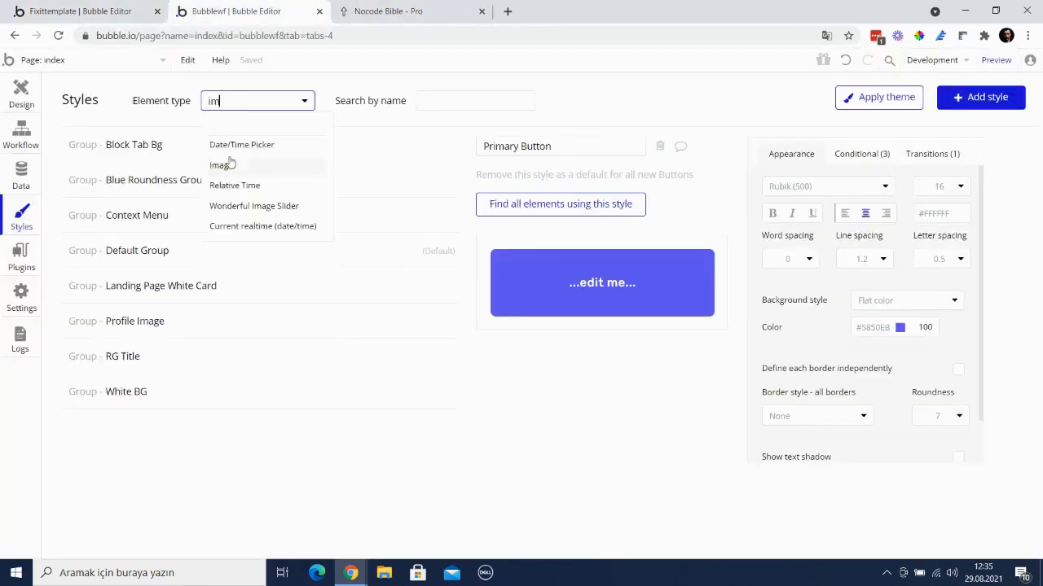
left_click(228, 163)
right_click(219, 176)
left_click(242, 187)
key("ctrl+Page_Up")
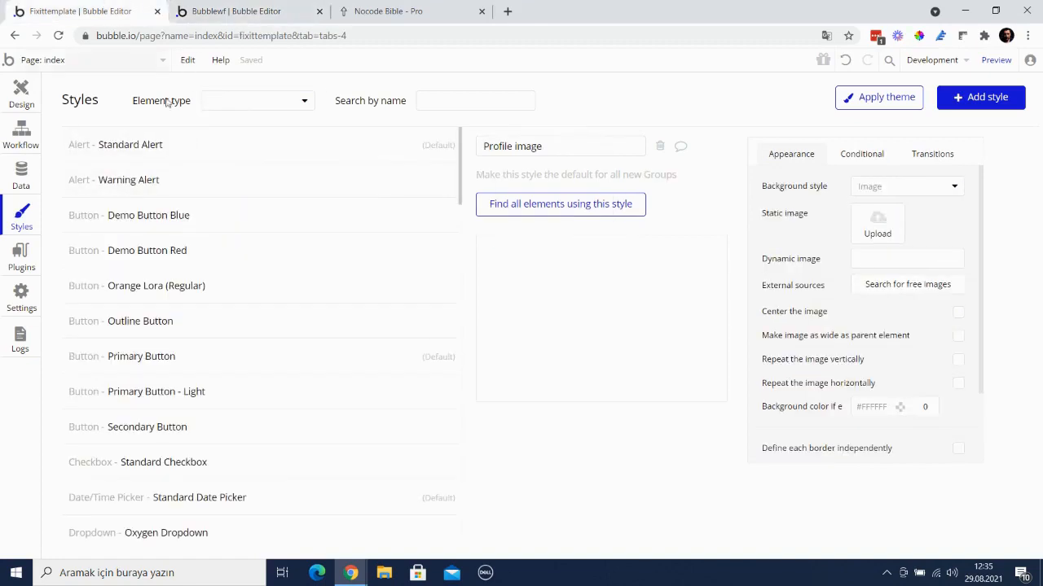
right_click(212, 198)
left_click(243, 228)
- Copy the Default style for Shape elements from Bubblewf and paste it into Fixittemplate's styles
left_click(402, 8)
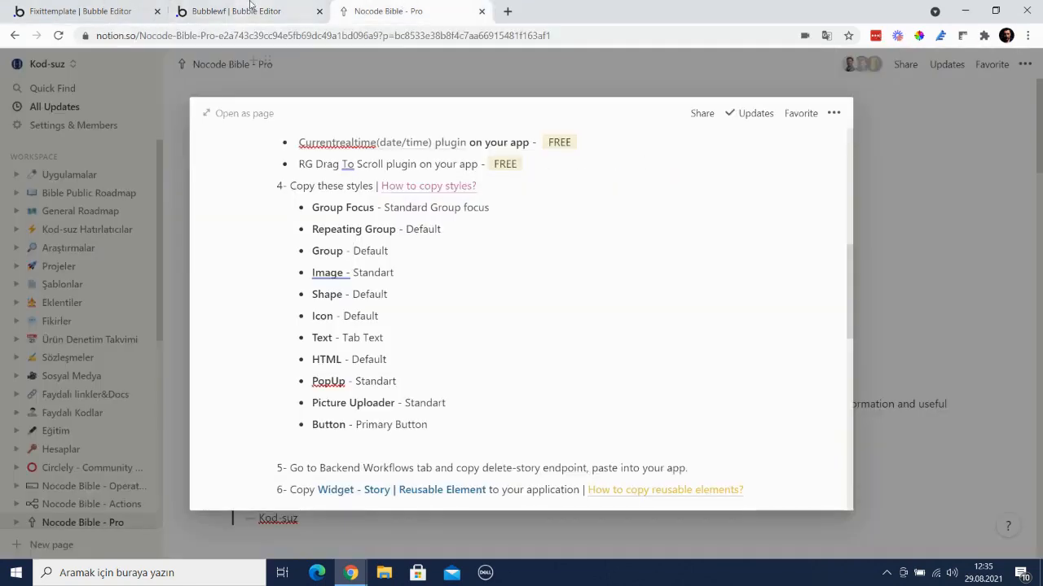
left_click(236, 11)
left_click(255, 102)
type("sh")
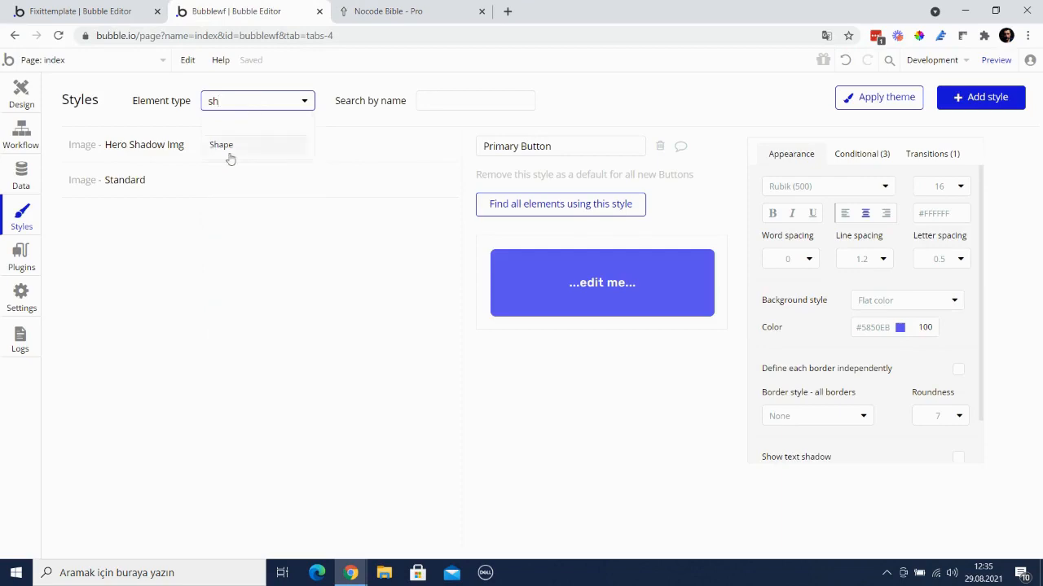
left_click(228, 155)
key("ctrl+Page_Up")
right_click(210, 194)
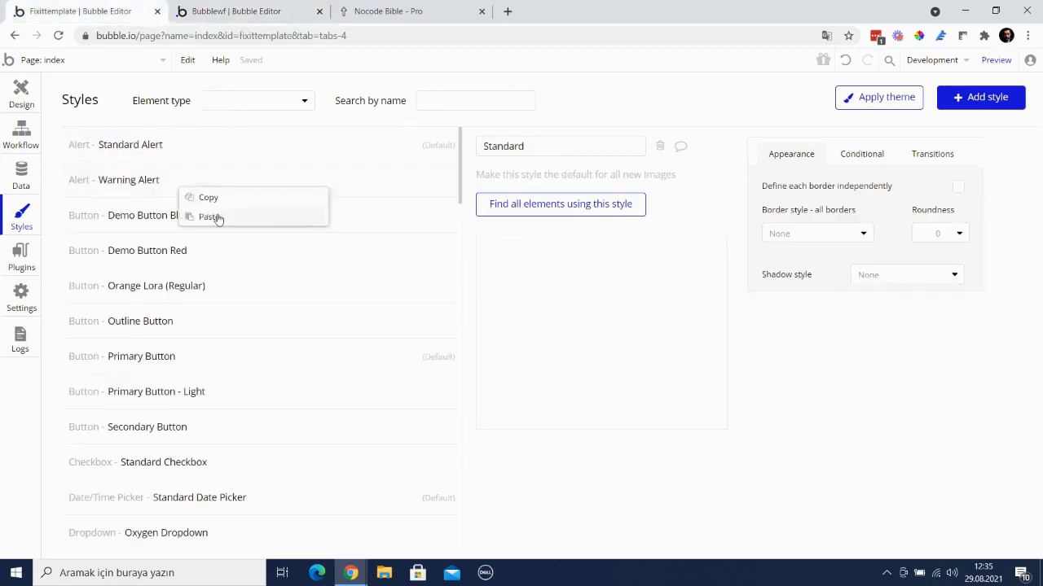
left_click(229, 217)
- Copy the Default style for Icon elements from Bubblewf and paste it into Fixittemplate's styles
left_click(394, 8)
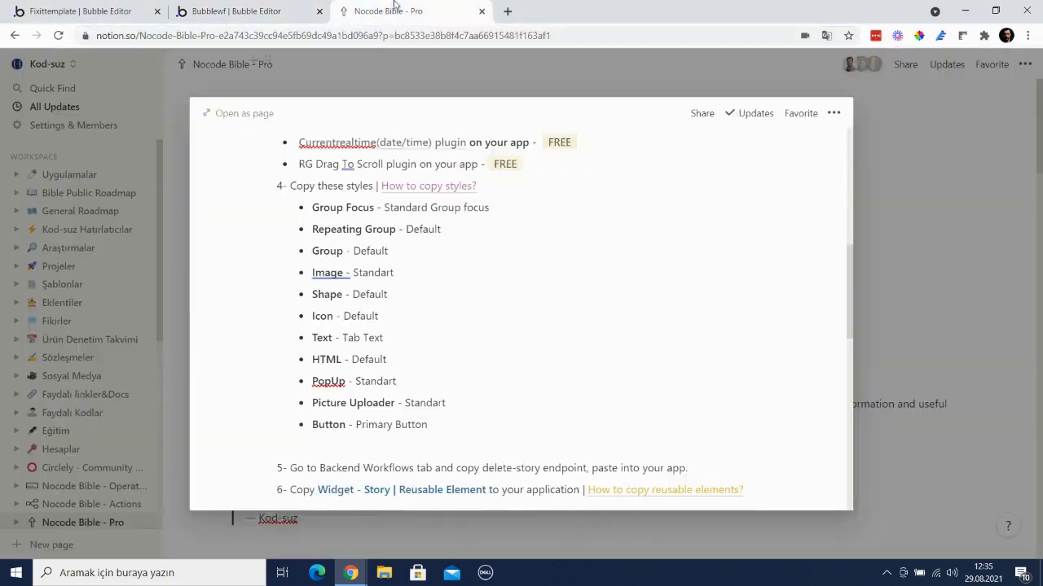
left_click(312, 5)
left_click(277, 102)
type("ic")
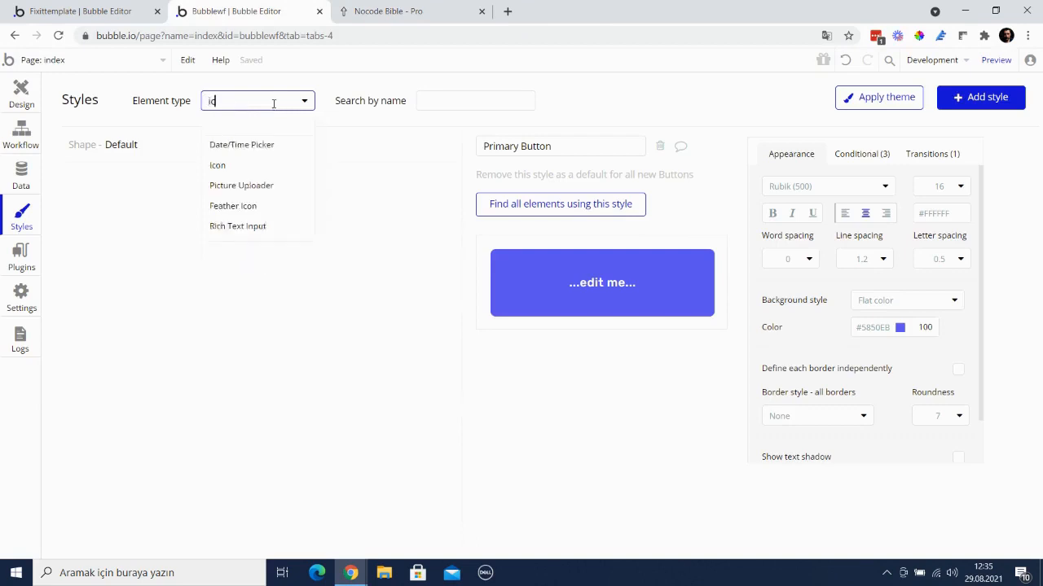
left_click(266, 166)
left_click(126, 10)
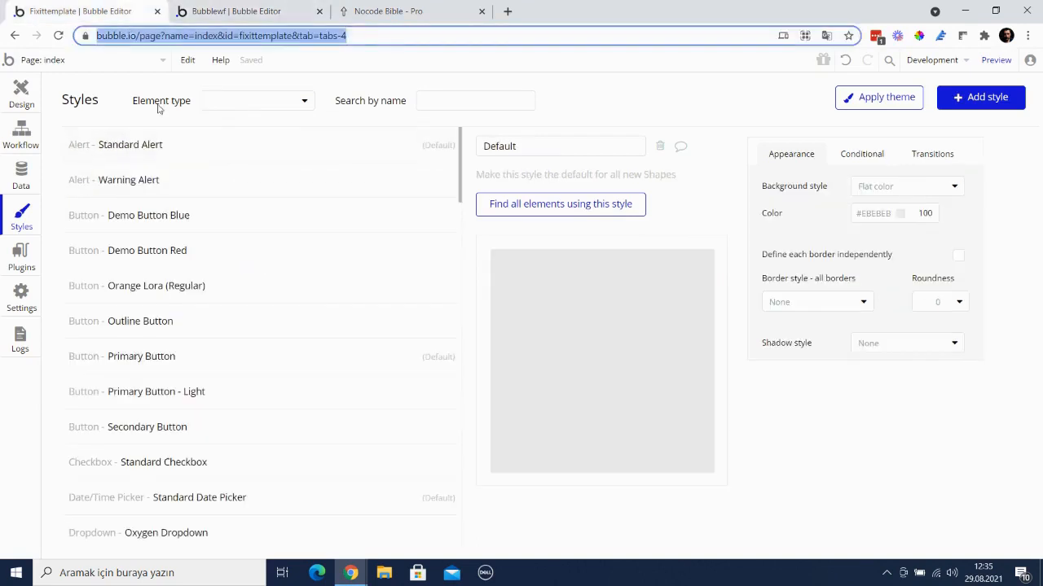
right_click(192, 170)
left_click(210, 190)
- Copy the Tab Text style for Text elements from Bubblewf and paste it into Fixittemplate's styles
left_click(368, 8)
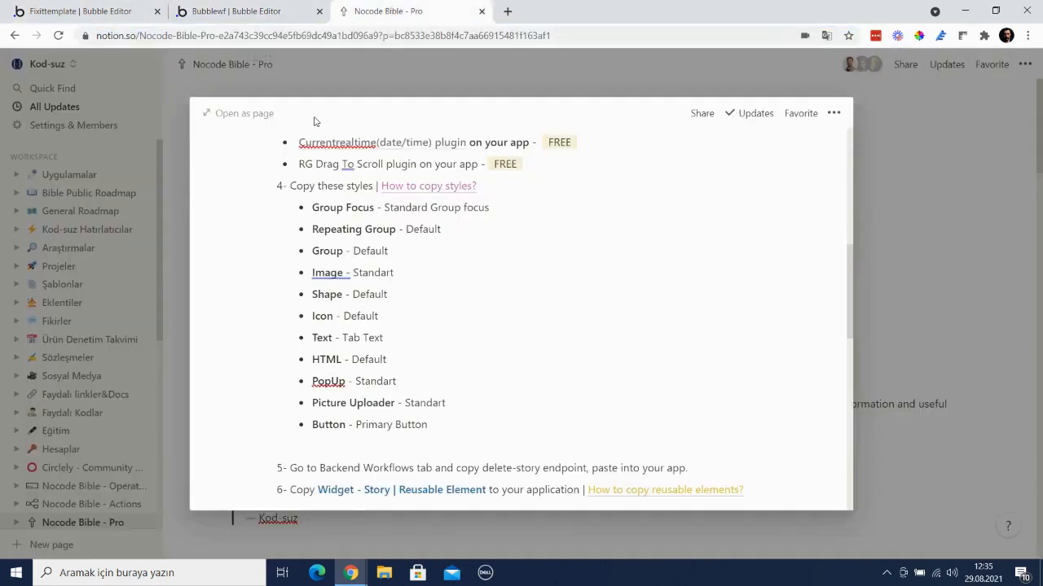
left_click(235, 11)
left_click(254, 101)
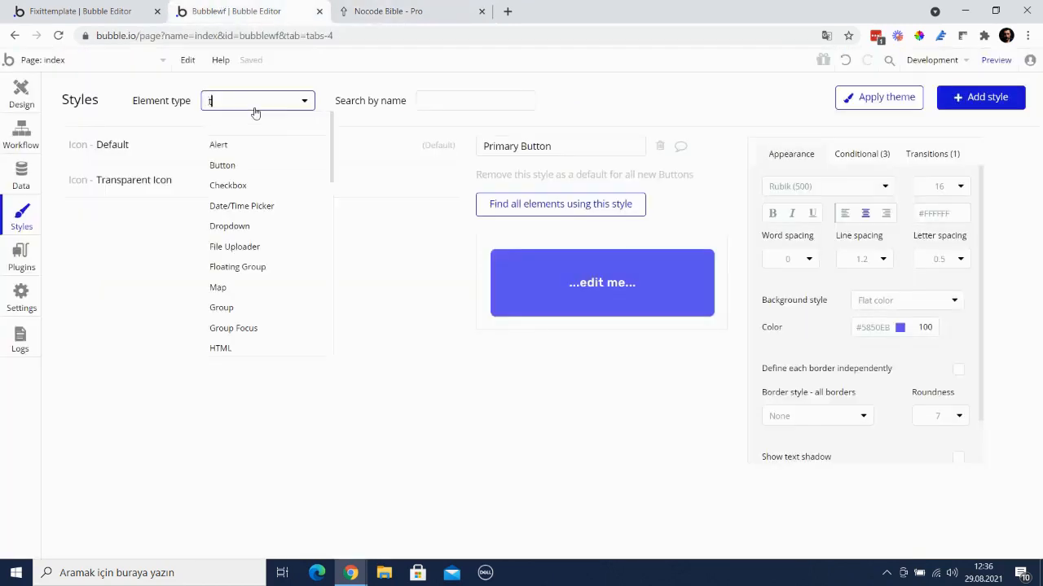
type("text")
left_click(228, 146)
scroll(229, 241, "down", 3)
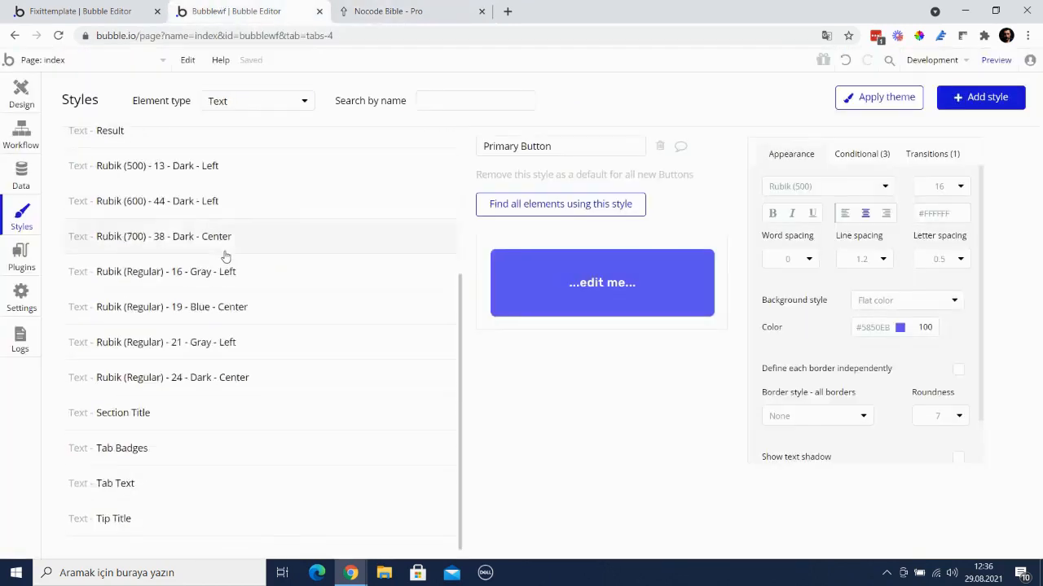
right_click(177, 471)
left_click(196, 481)
left_click(80, 11)
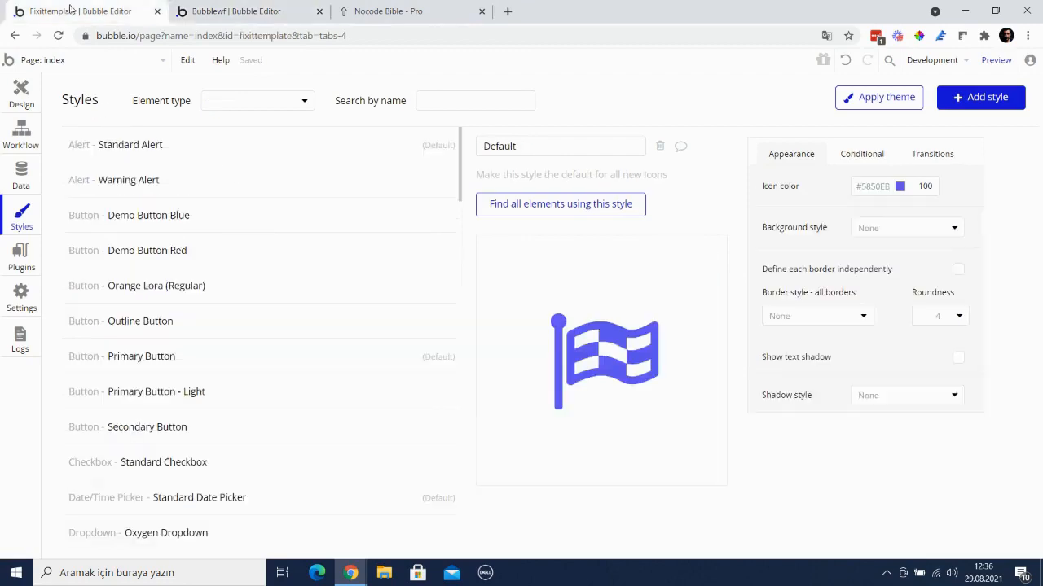
right_click(165, 285)
left_click(176, 295)
- Copy the Default style for HTML elements from Bubblewf and paste it into Fixittemplate's styles
left_click(439, 7)
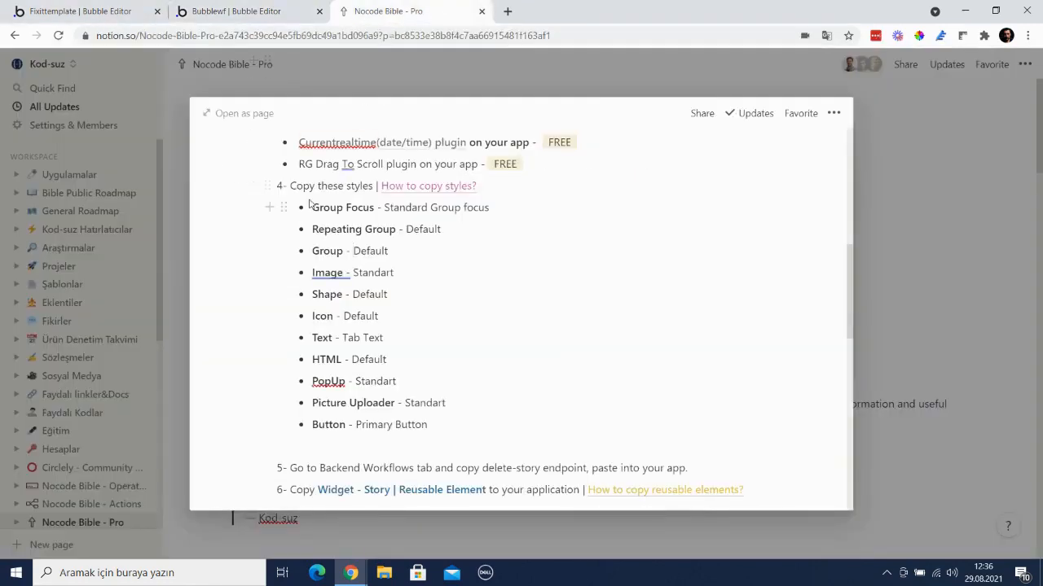
left_click(237, 10)
left_click(235, 101)
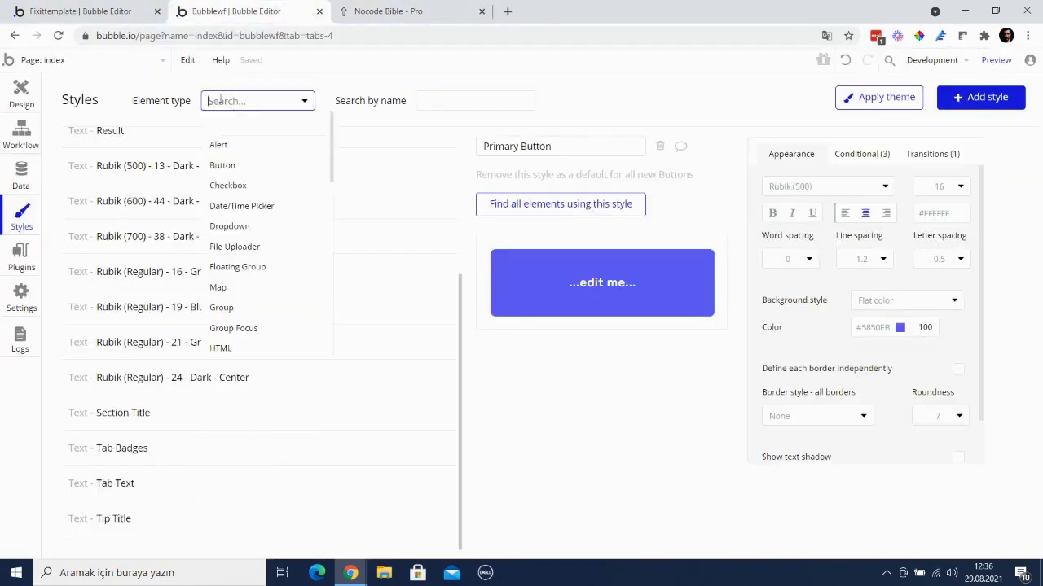
type("ht")
left_click(220, 143)
right_click(221, 144)
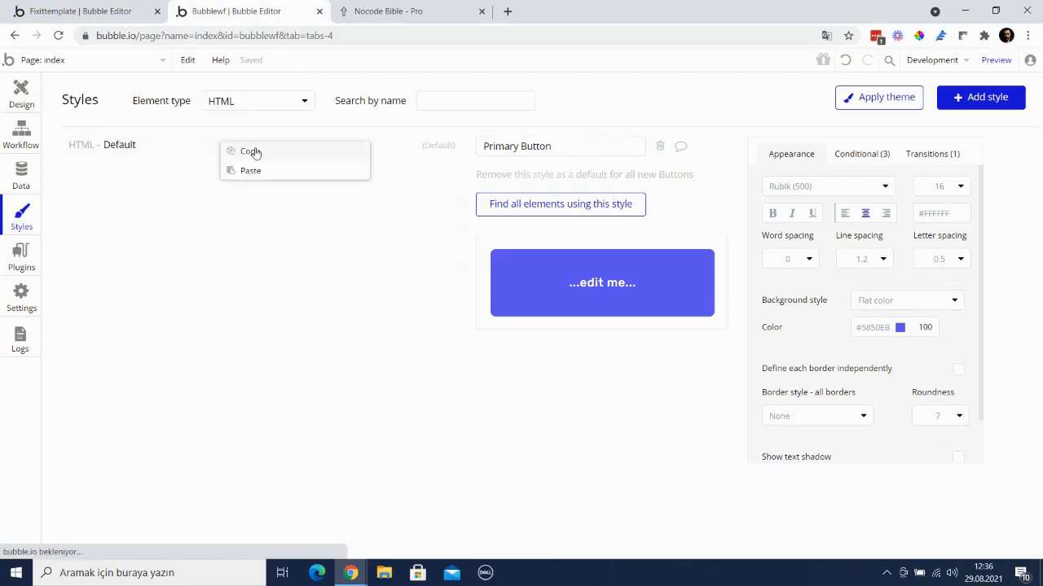
left_click(254, 150)
left_click(99, 10)
right_click(196, 292)
left_click(228, 318)
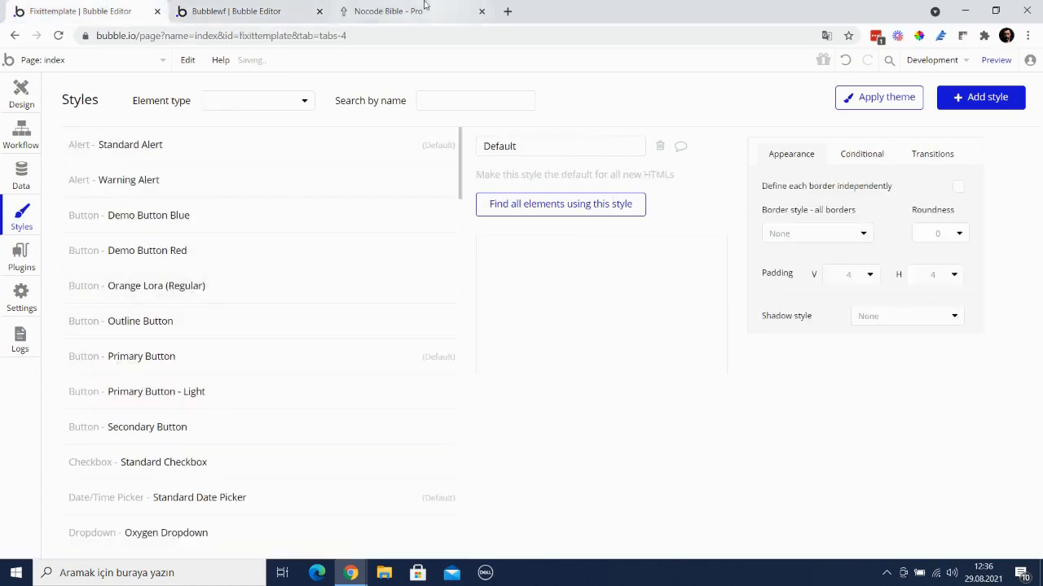
- Copy the Standard Popup style from Bubblewf and paste it into Fixittemplate's styles
left_click(388, 11)
left_click(277, 18)
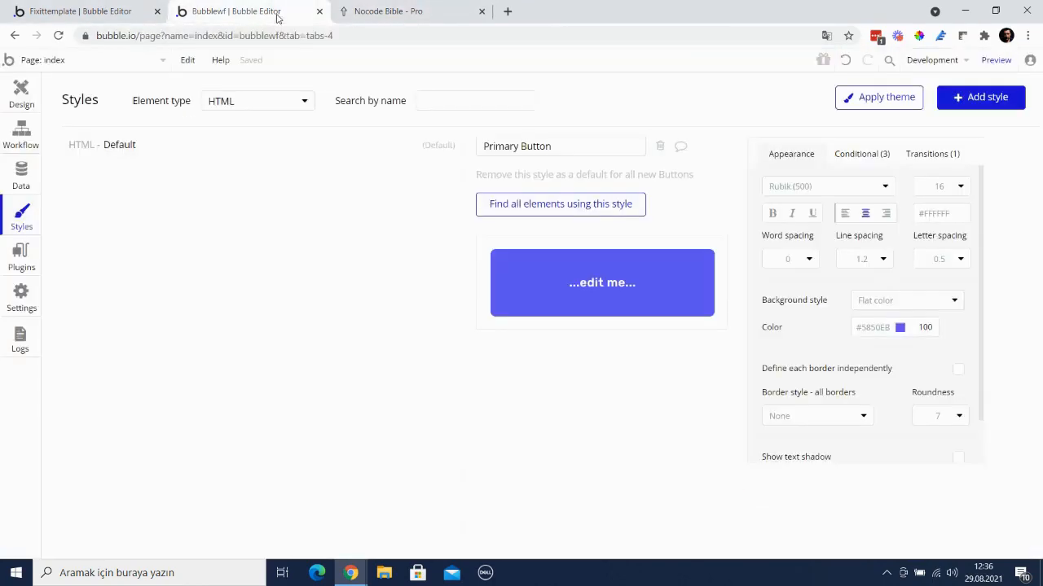
left_click(211, 104)
type("pop")
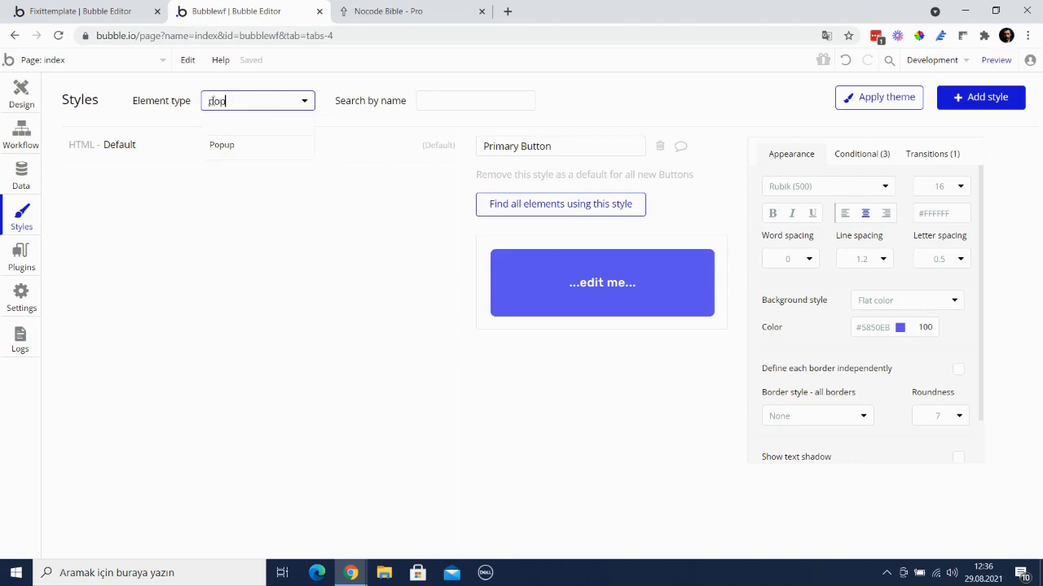
left_click(231, 156)
right_click(225, 154)
left_click(245, 162)
left_click(80, 10)
right_click(195, 218)
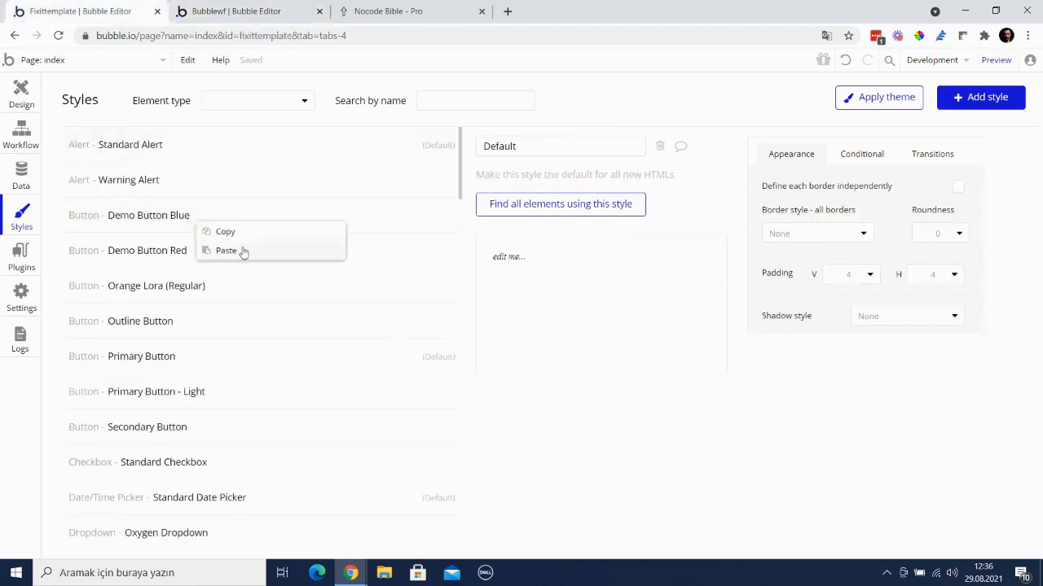
left_click(226, 251)
- Copy the Standart style for Picture Uploader from Bubblewf and paste it into Fixittemplate's styles
left_click(388, 11)
left_click(244, 11)
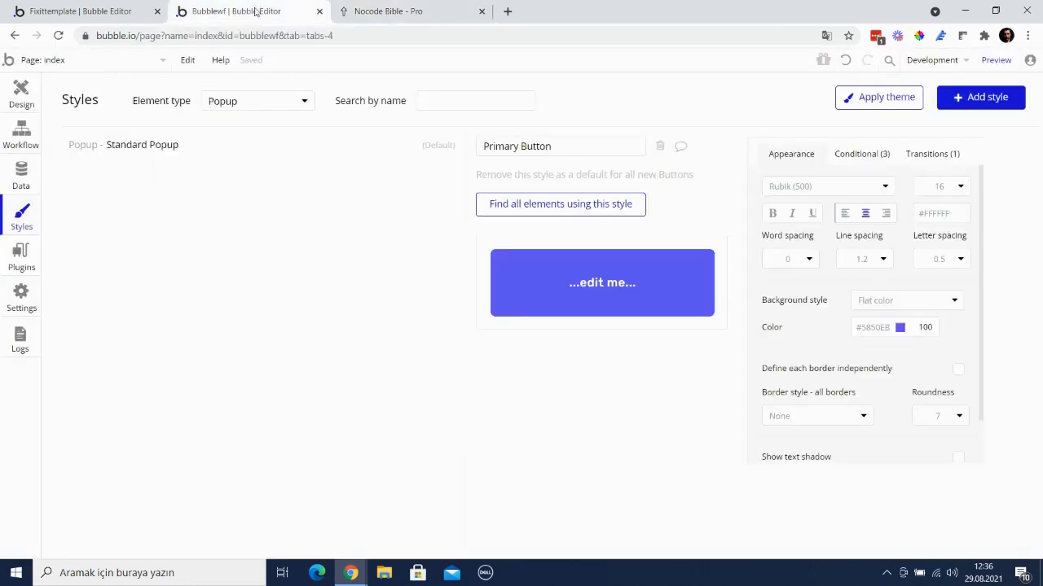
left_click(257, 99)
type("pi")
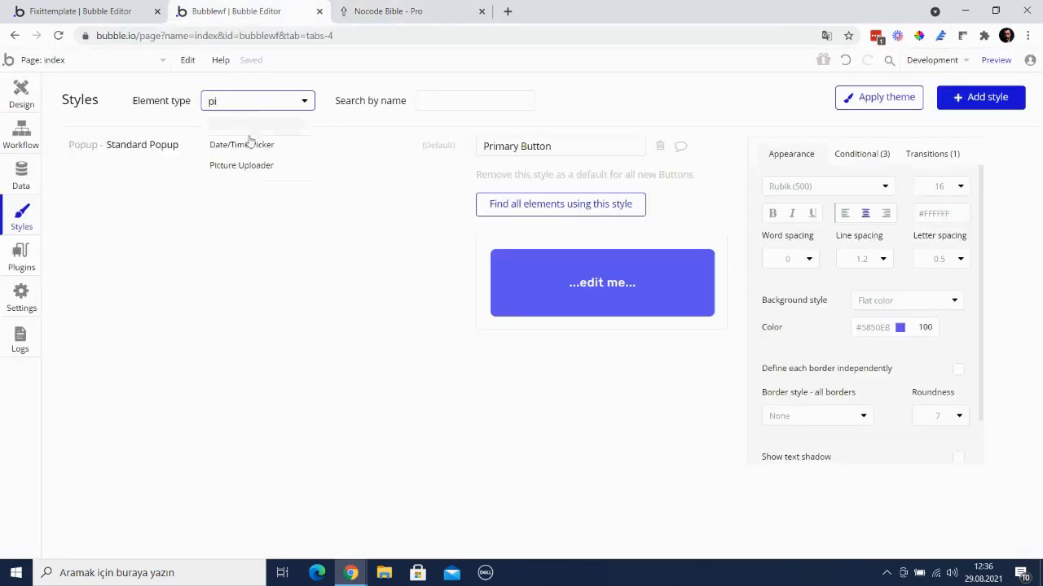
left_click(257, 168)
right_click(238, 150)
left_click(260, 156)
left_click(81, 10)
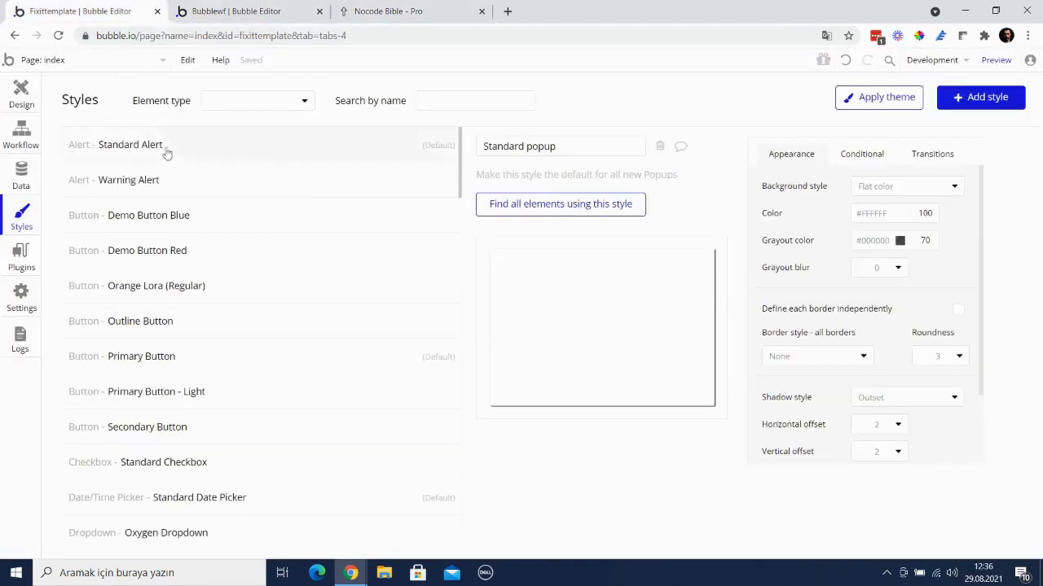
right_click(165, 149)
left_click(210, 190)
- Copy the Primary Button style from Bubblewf and paste it into Fixittemplate's styles
left_click(384, 6)
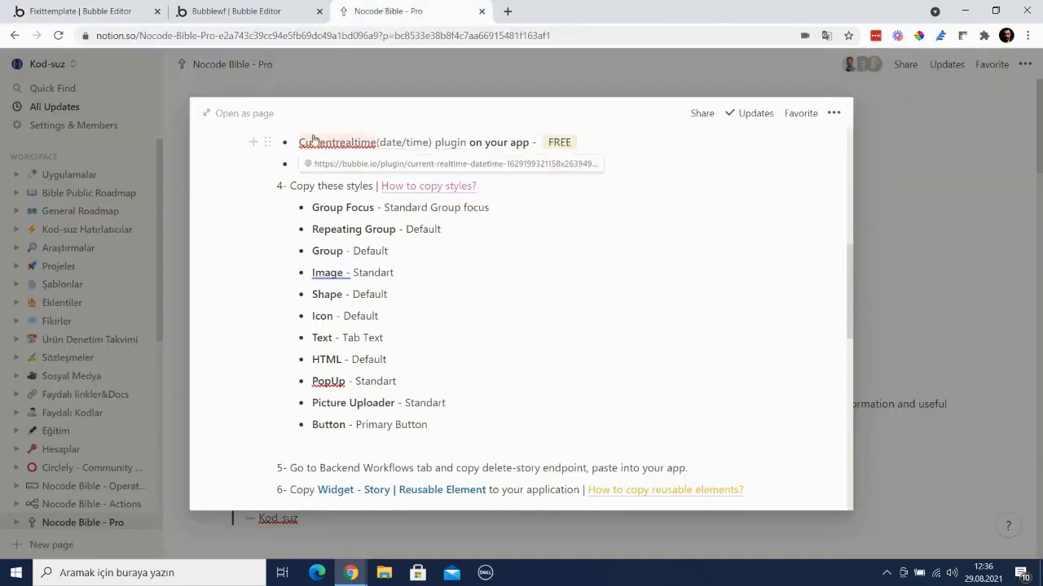
left_click(244, 9)
left_click(221, 109)
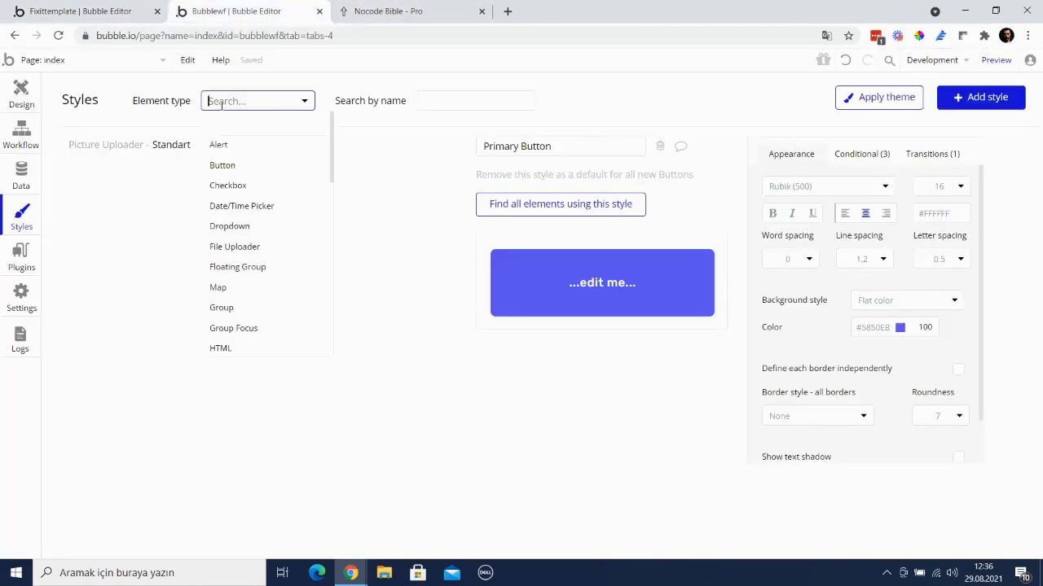
type("but")
left_click(226, 144)
right_click(226, 144)
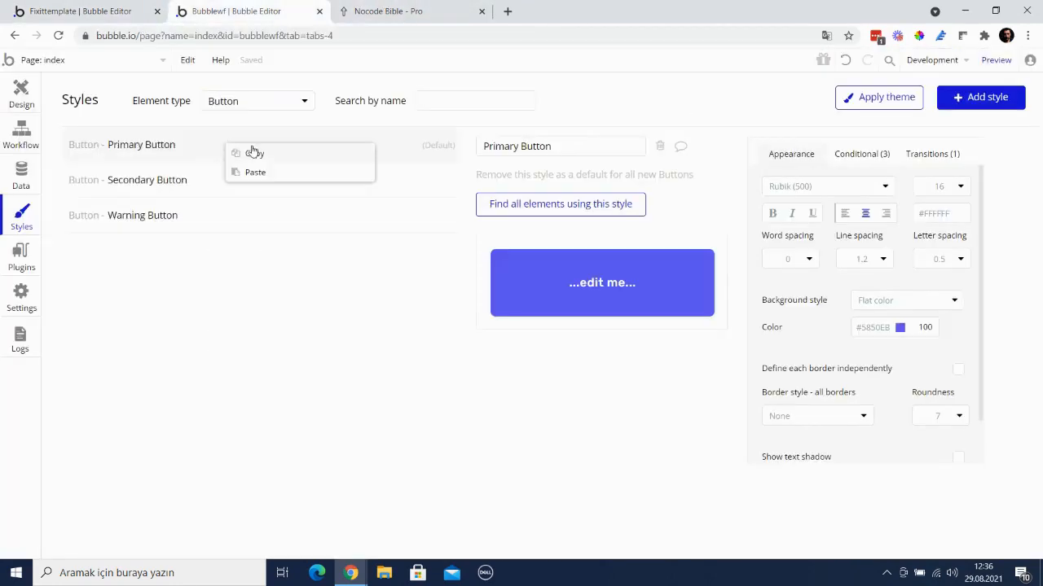
left_click(252, 151)
left_click(81, 11)
right_click(221, 259)
left_click(272, 289)
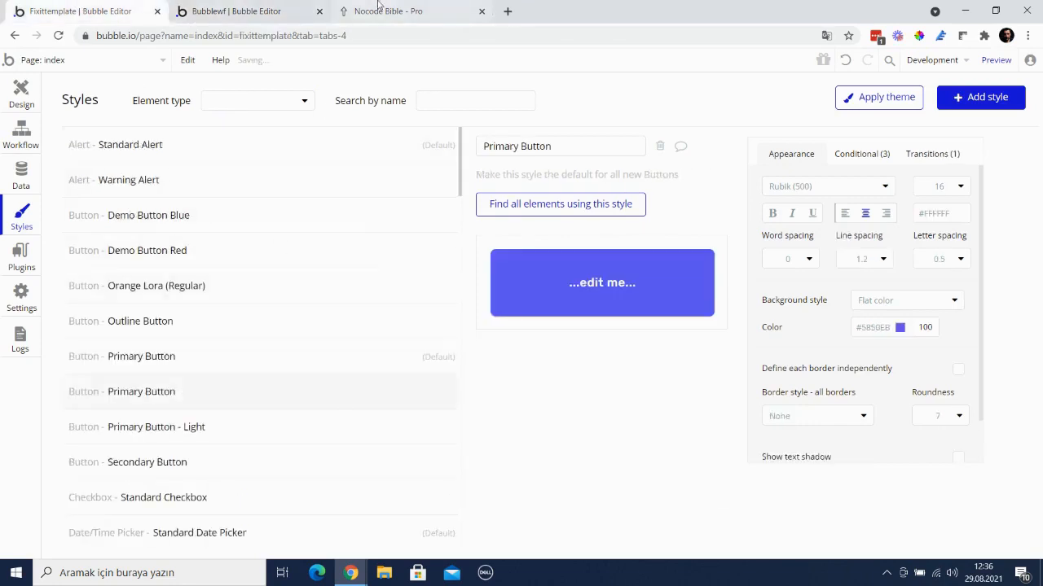
- Check the guide's next instruction and copy the delete-story API workflow from Bubblewf's backend workflows
left_click(387, 10)
scroll(377, 266, "down", 1)
scroll(377, 266, "down", 3)
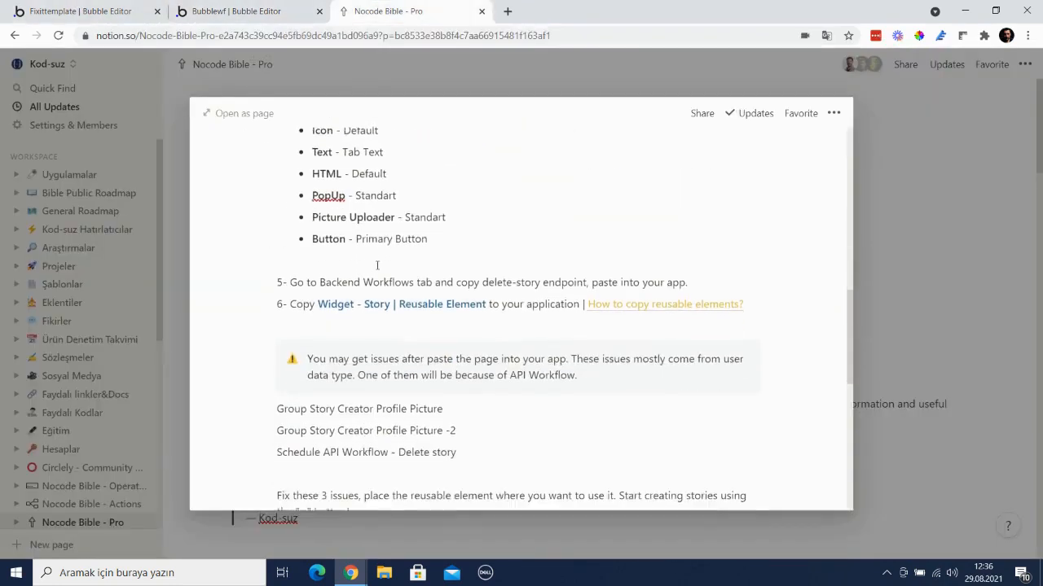
double_click(374, 265)
triple_click(374, 264)
left_click(237, 11)
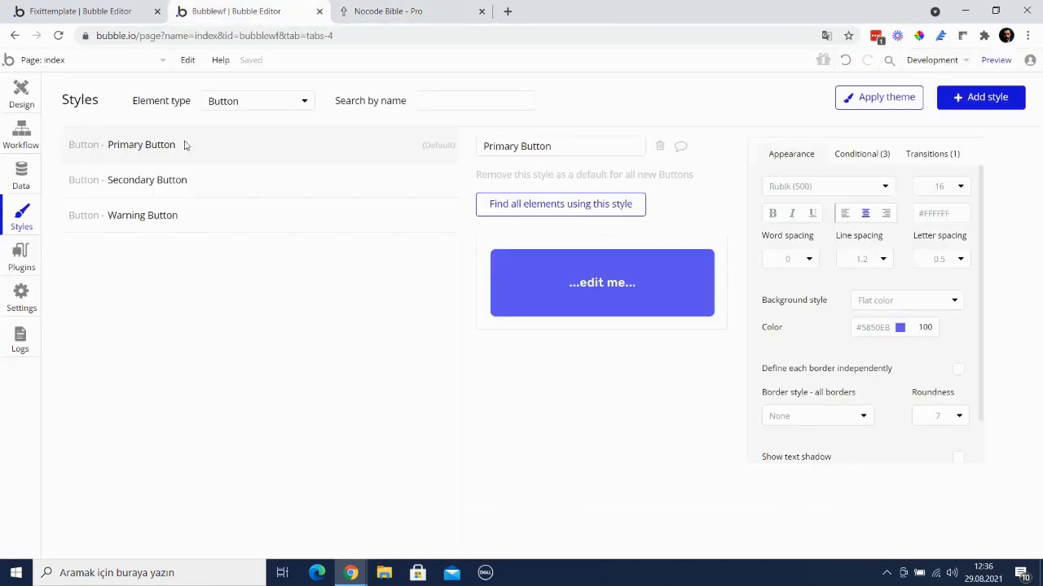
left_click(64, 60)
left_click(64, 512)
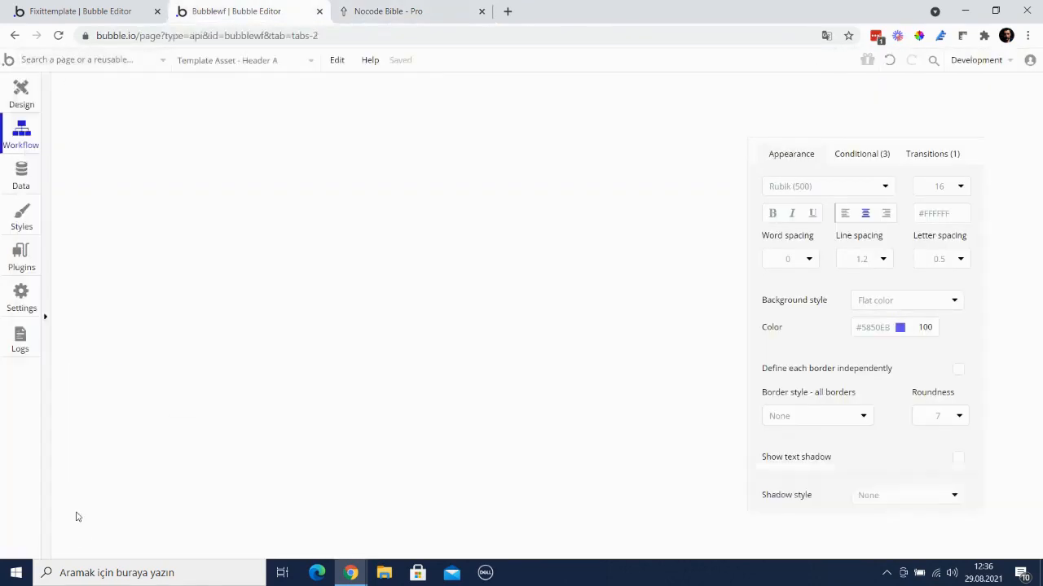
right_click(708, 153)
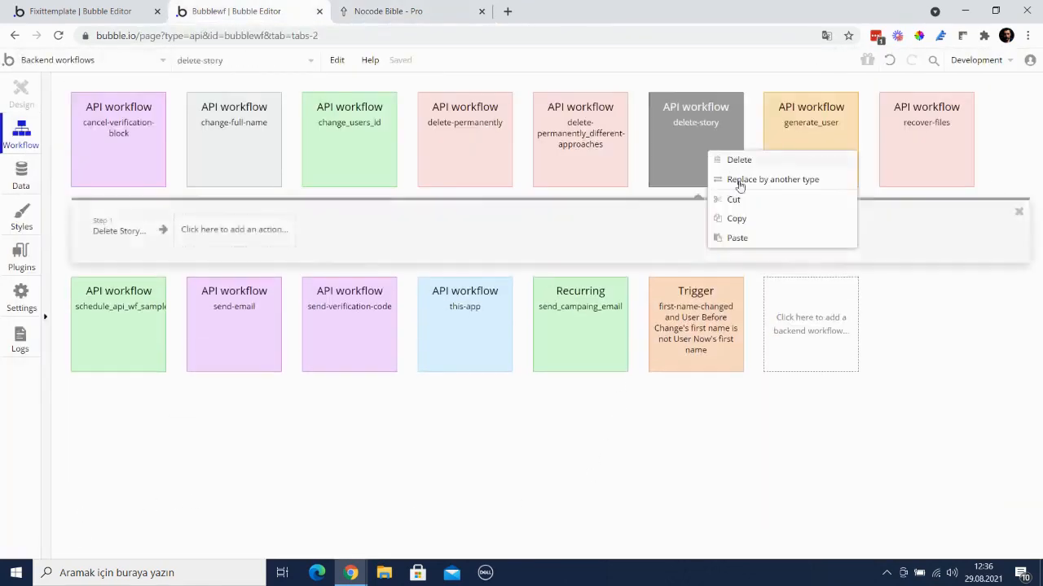
left_click(740, 219)
- Enable the Workflow API and backend workflows in Fixittemplate's API settings
left_click(132, 7)
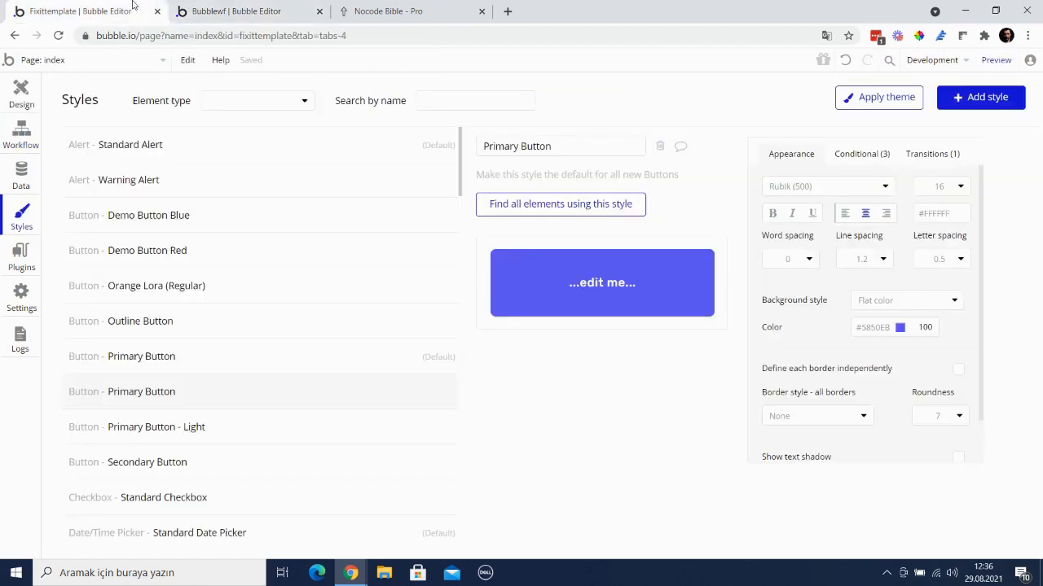
left_click(65, 60)
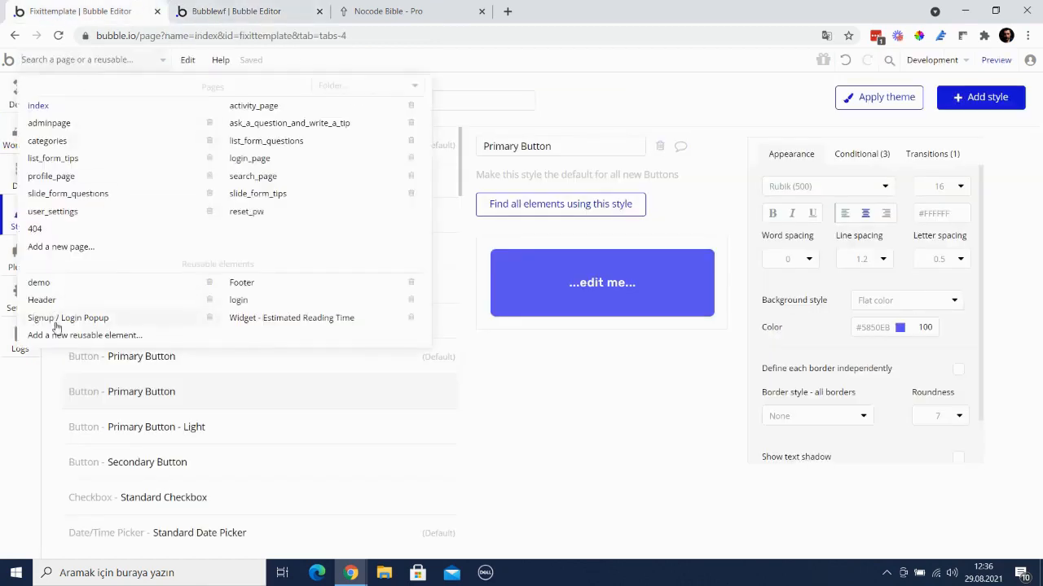
mouse_move(56, 326)
left_click(21, 295)
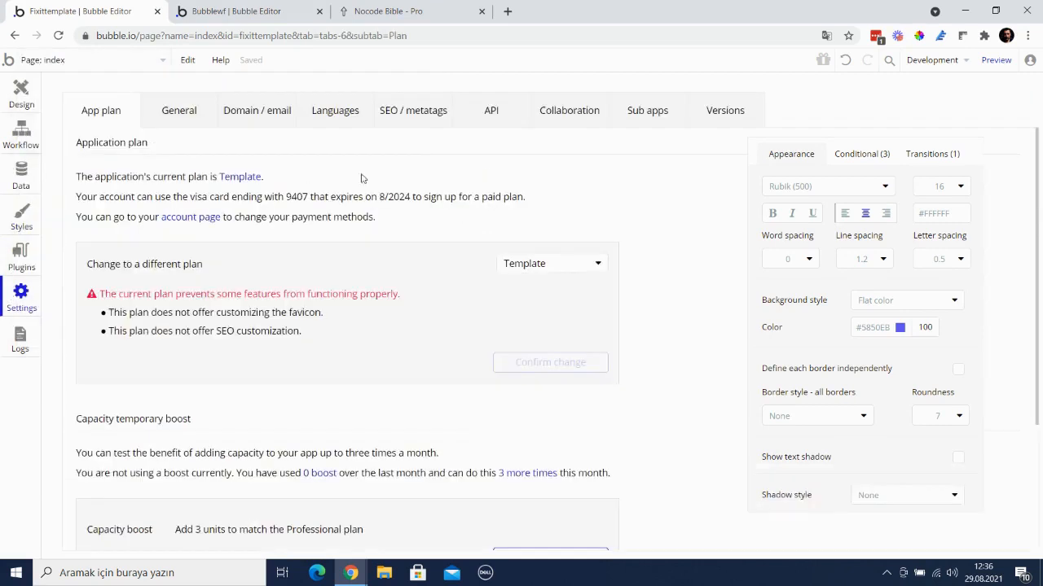
left_click(491, 111)
left_click(308, 178)
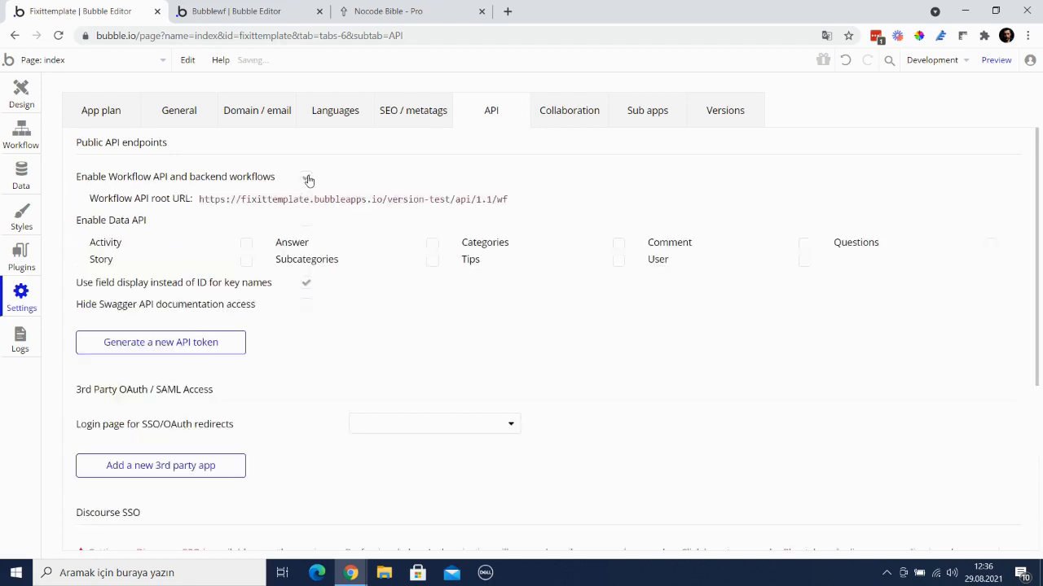
- Paste the copied API workflow into Fixittemplate's backend workflows and rename it delete-story
left_click(47, 65)
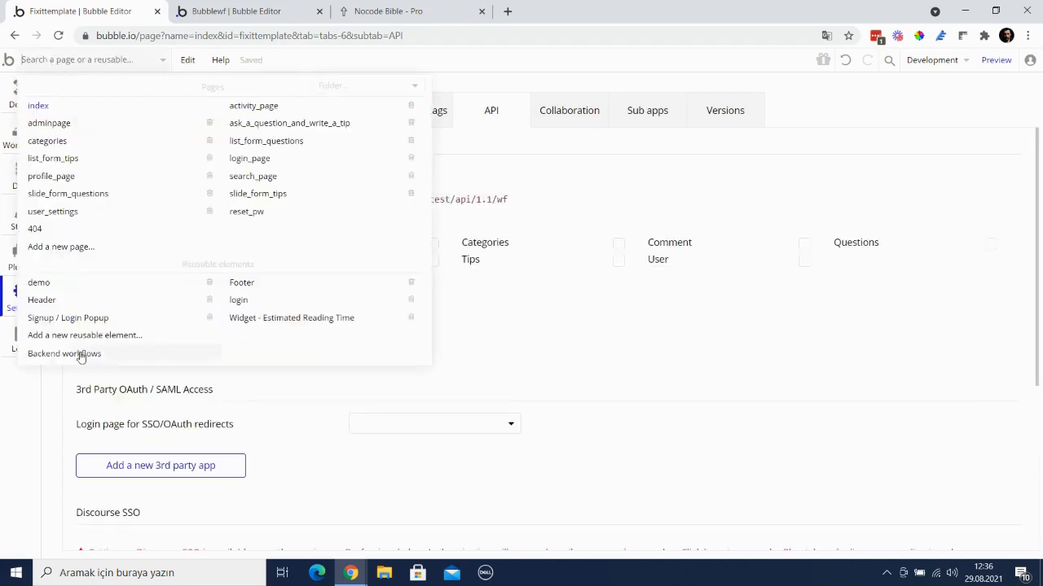
left_click(79, 354)
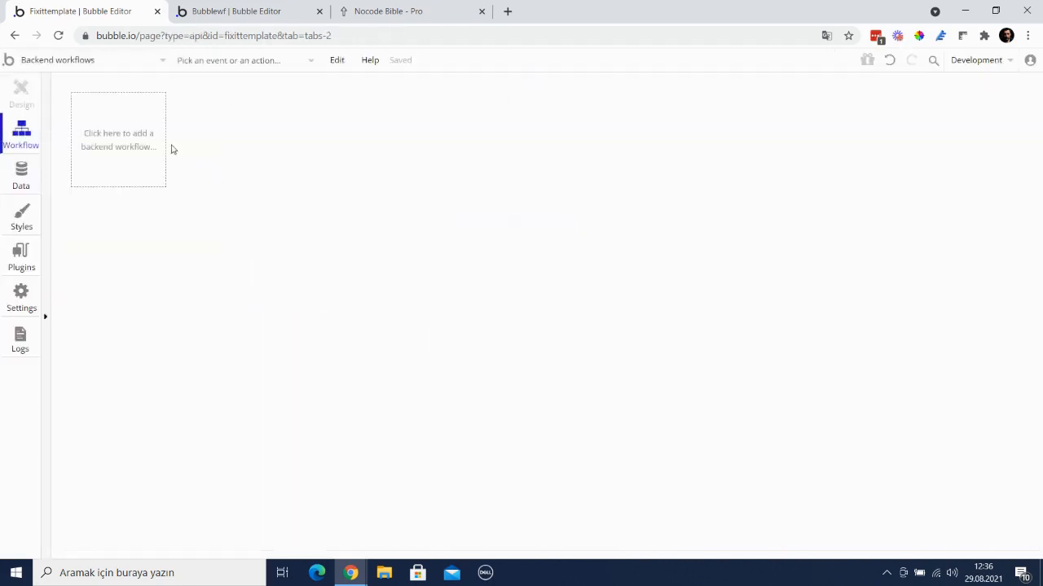
right_click(147, 137)
left_click(180, 148)
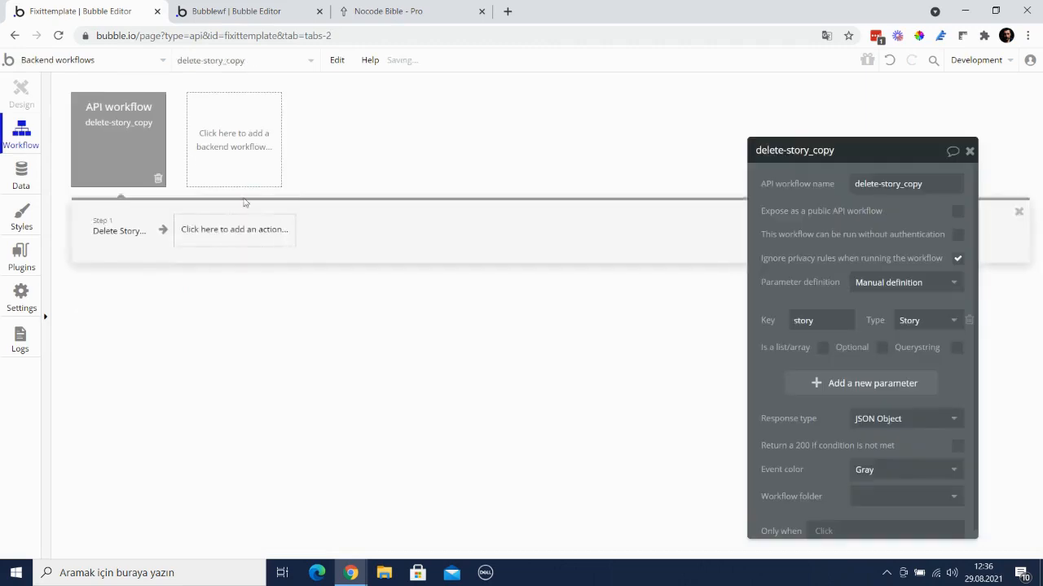
left_click_drag(900, 185, 969, 186)
key("BackSpace")
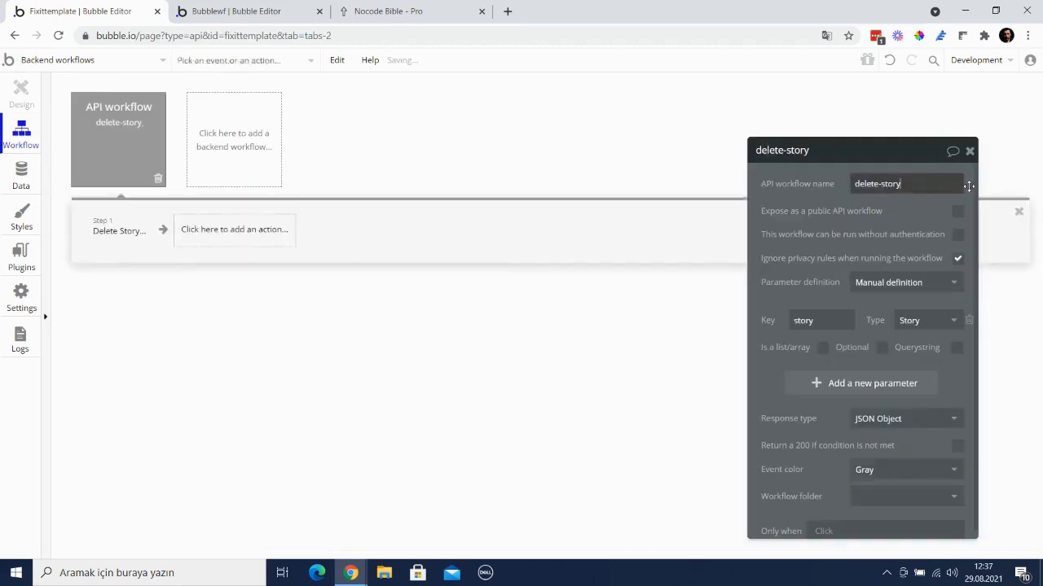
- Check the guide's next instruction and copy the Widget - Story reusable element from Bubblewf
left_click(347, 11)
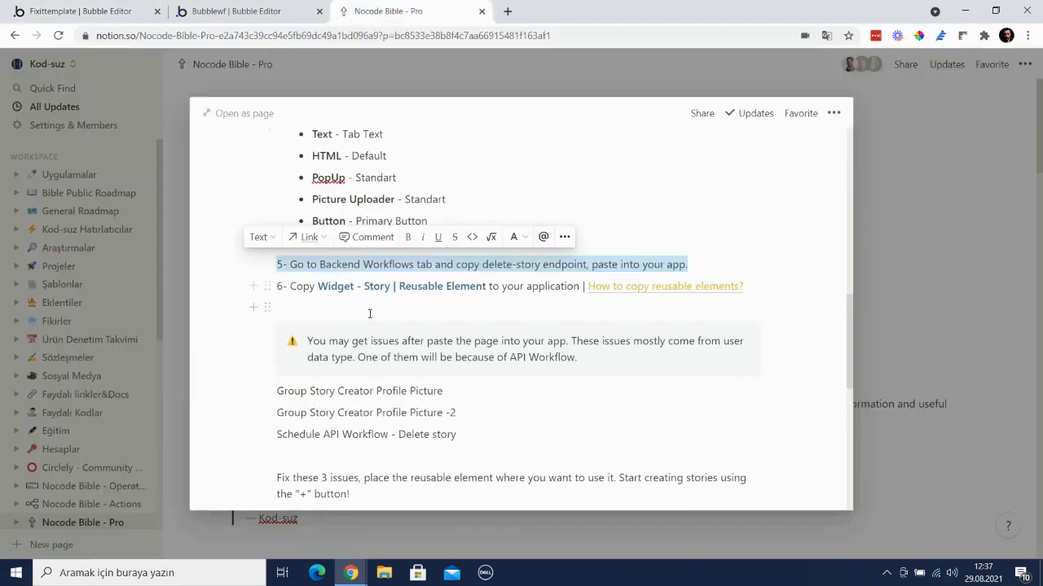
left_click(220, 10)
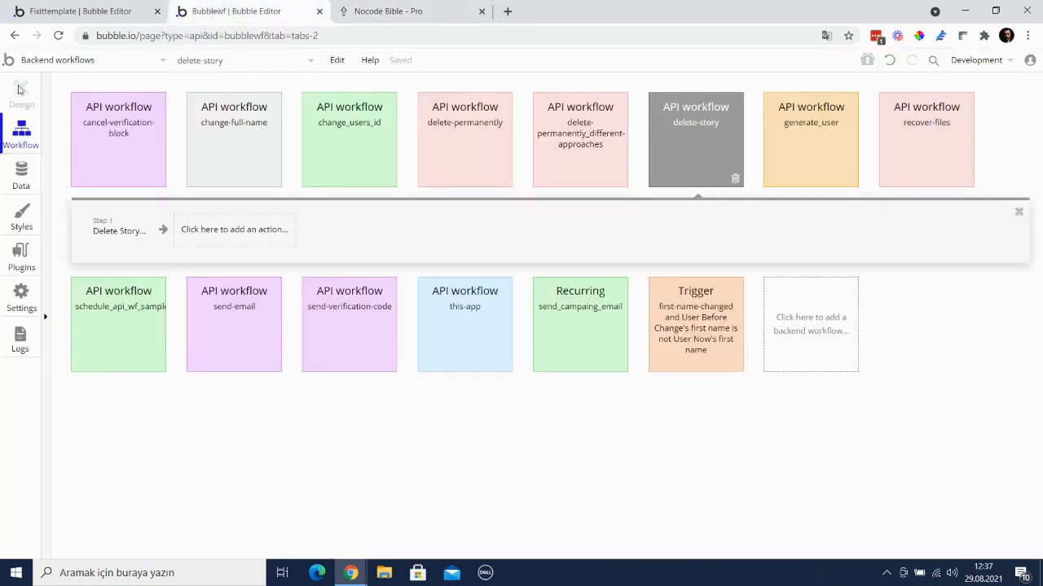
left_click(43, 68)
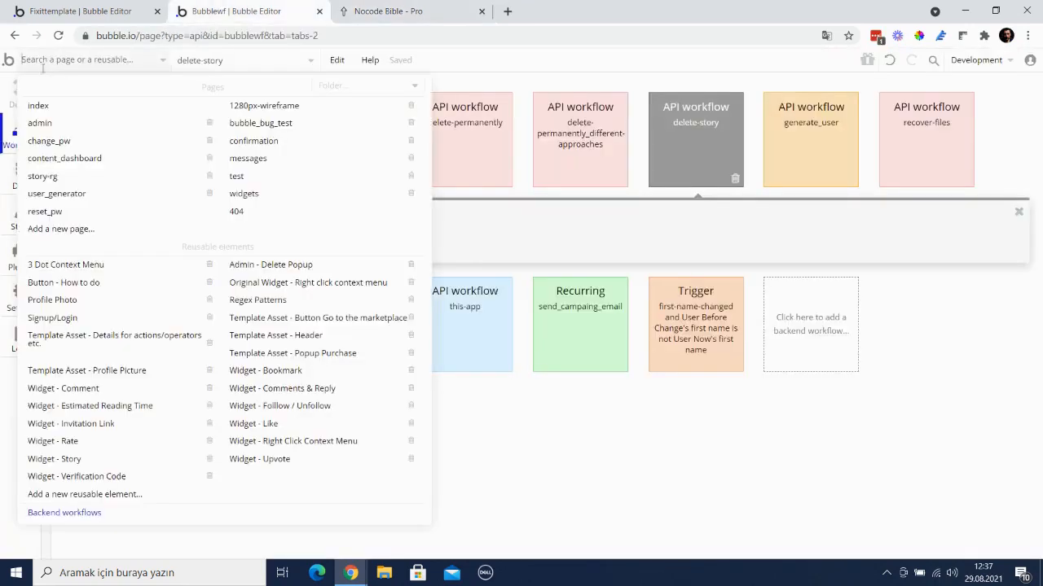
left_click(139, 459)
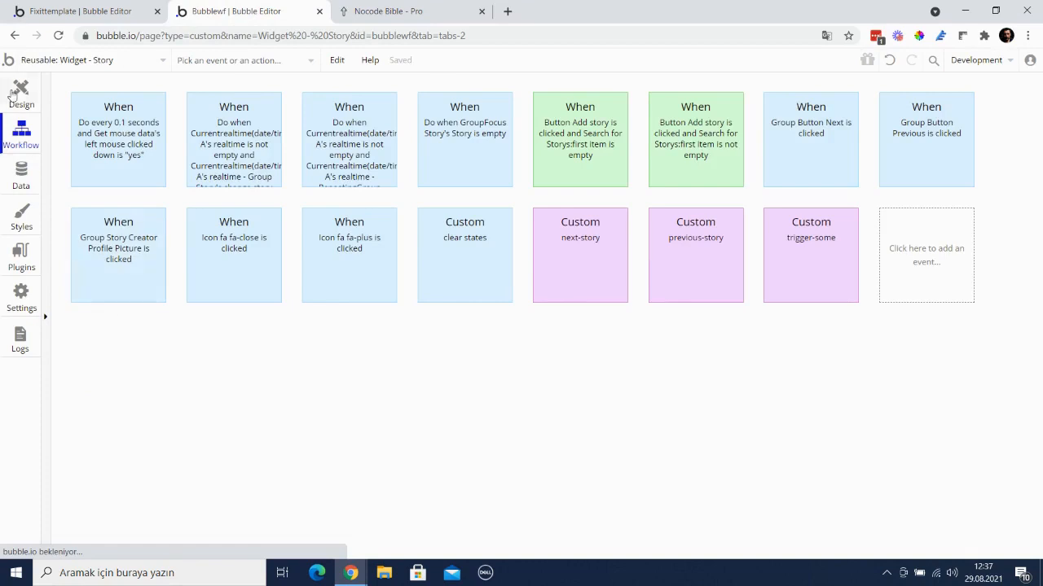
left_click(13, 94)
right_click(281, 153)
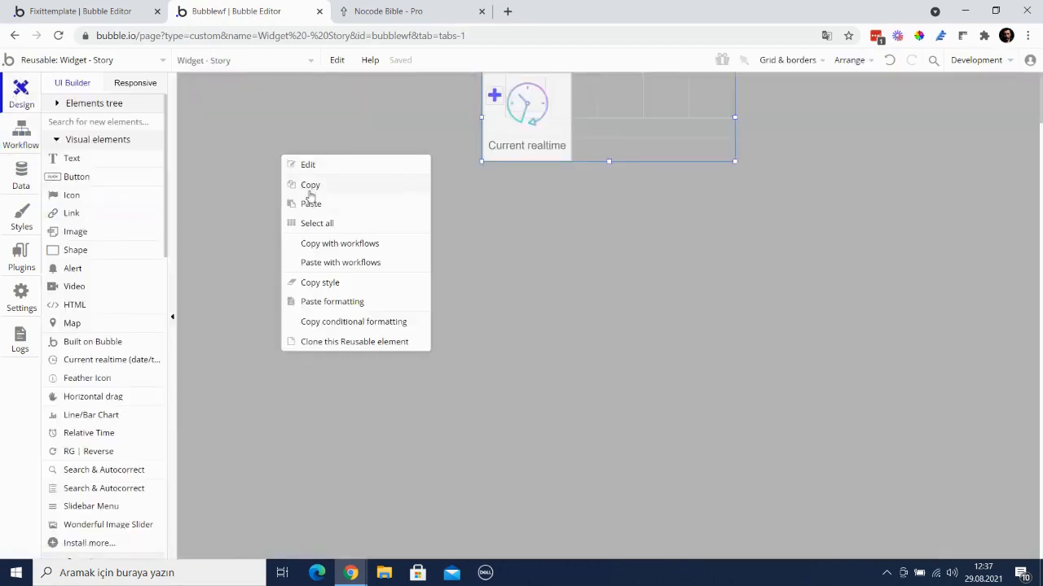
left_click(309, 188)
- Switch to Fixittemplate and paste the Widget - Story reusable element from the index page's design view
left_click(109, 5)
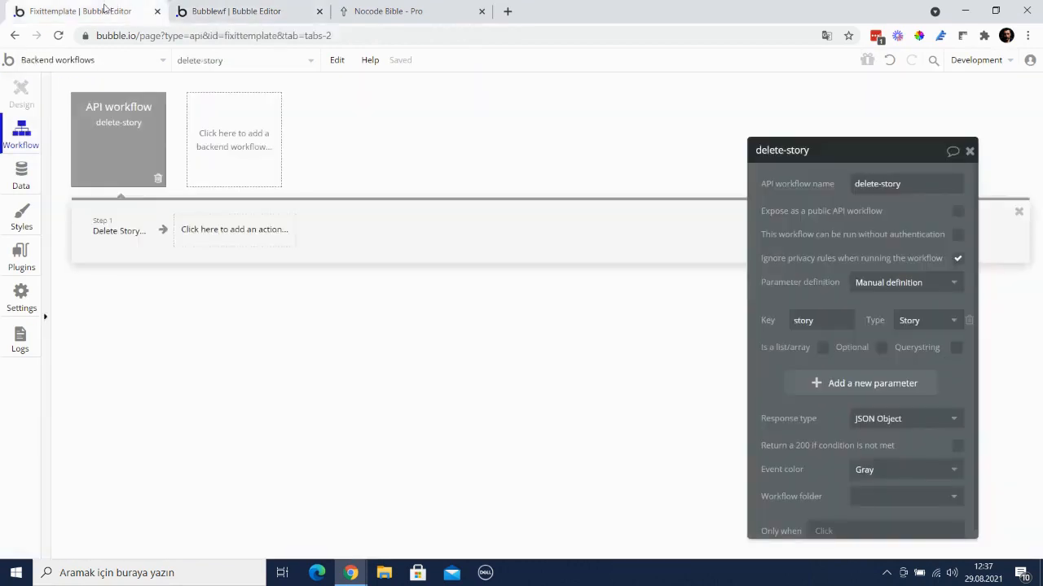
left_click(70, 62)
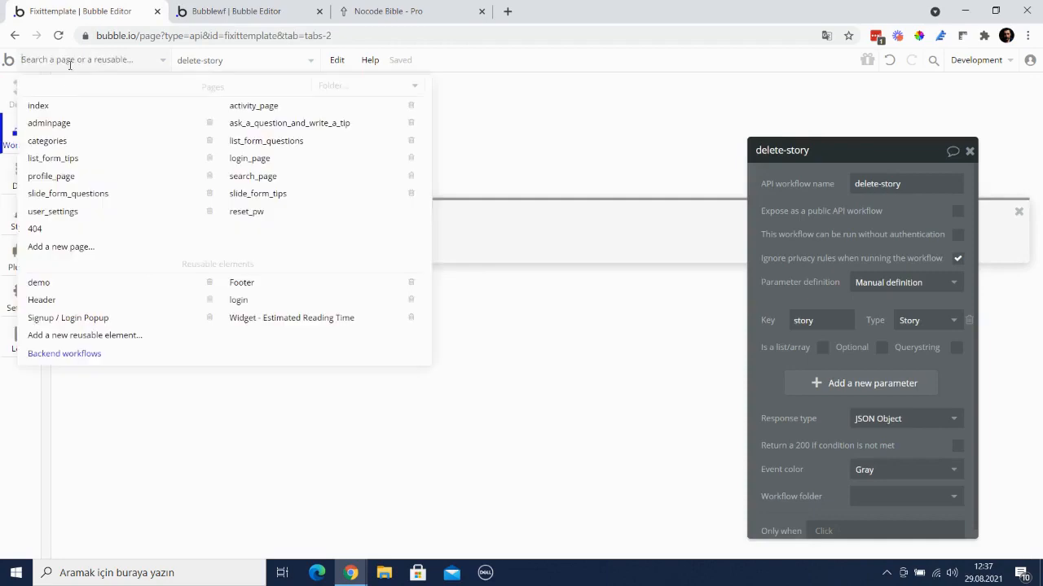
left_click(74, 109)
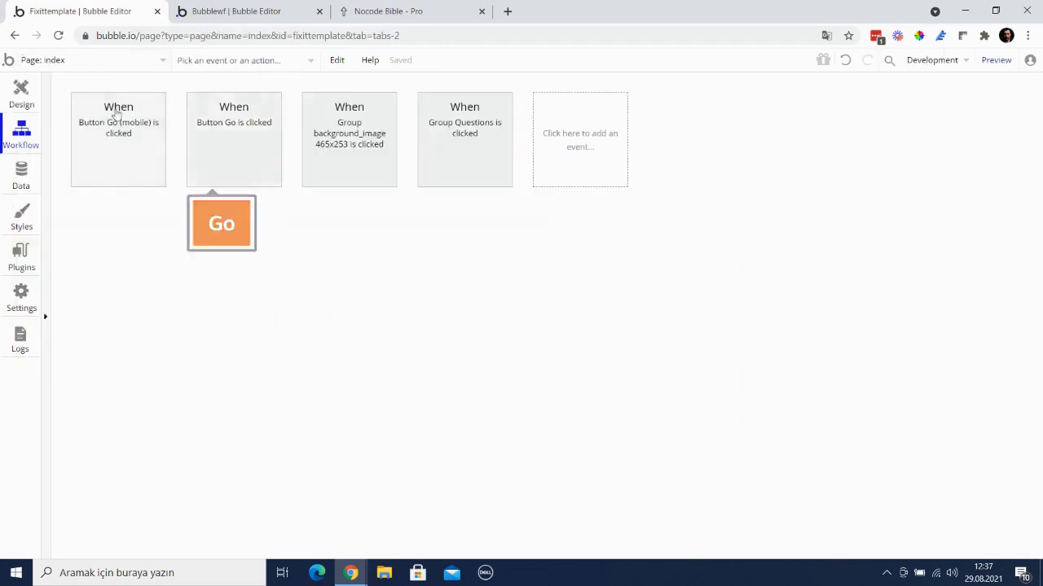
left_click(28, 92)
right_click(192, 121)
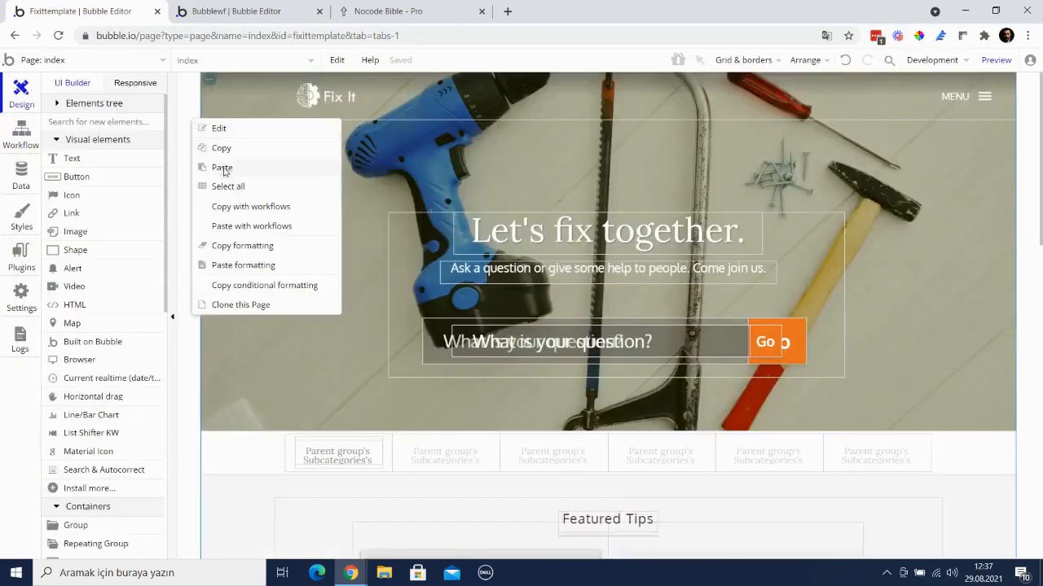
left_click(223, 167)
left_click(521, 195)
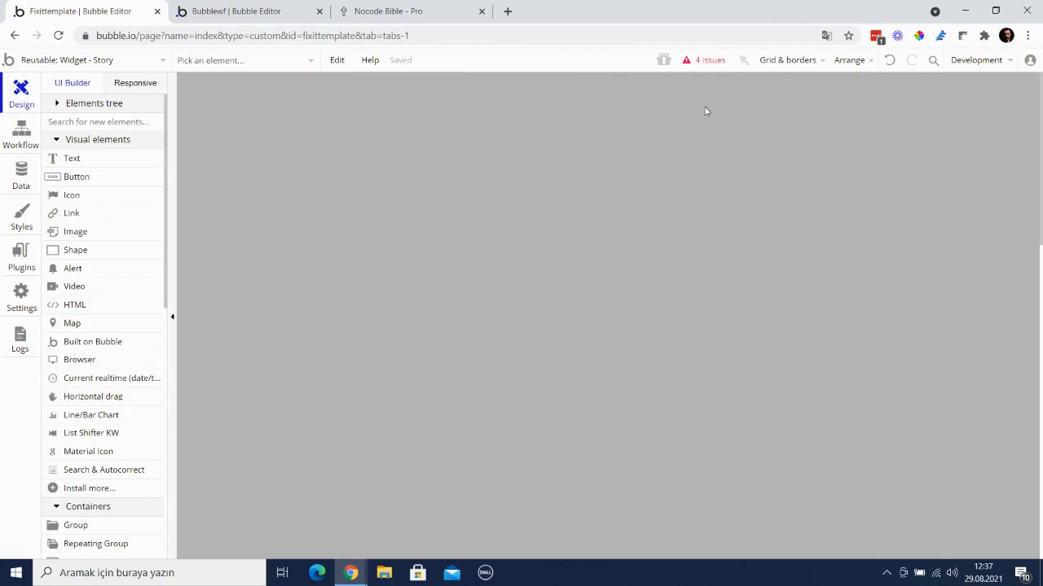
- Open the issue list and set the first flagged profile picture group's conditional dynamic image to Current cell's Story's Creator's Picture
left_click(720, 61)
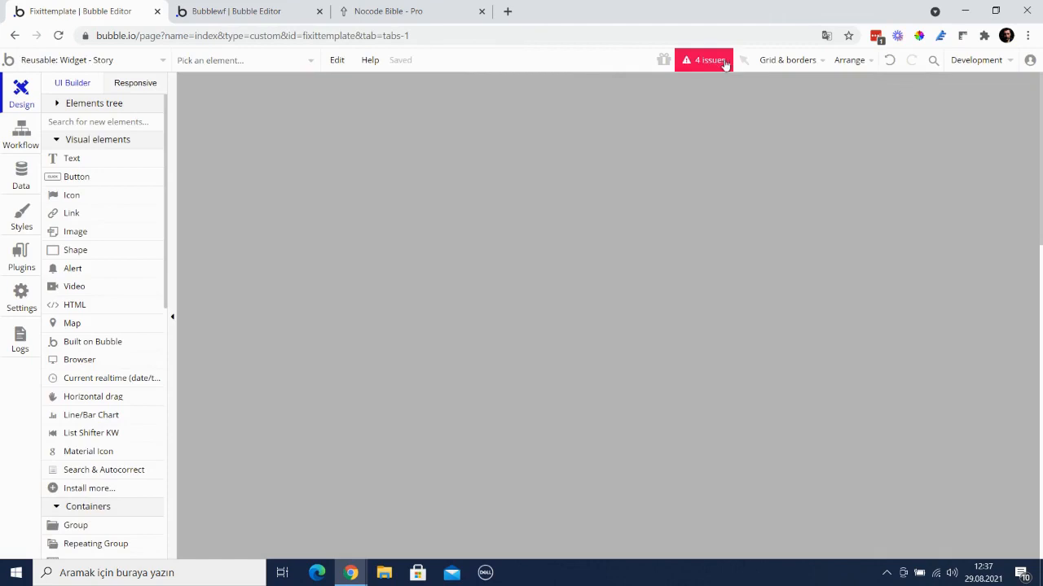
left_click(172, 229)
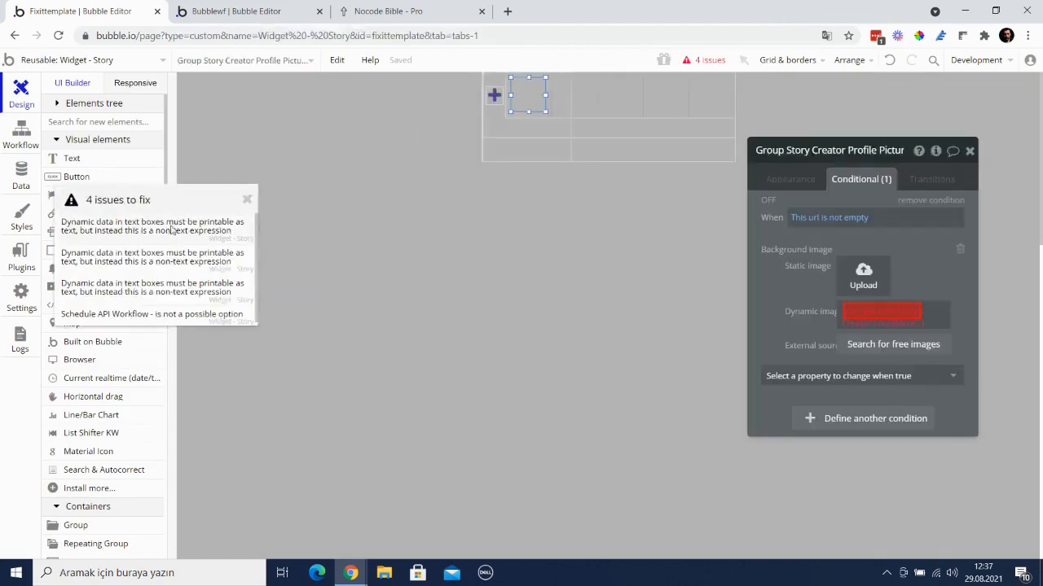
left_click(881, 324)
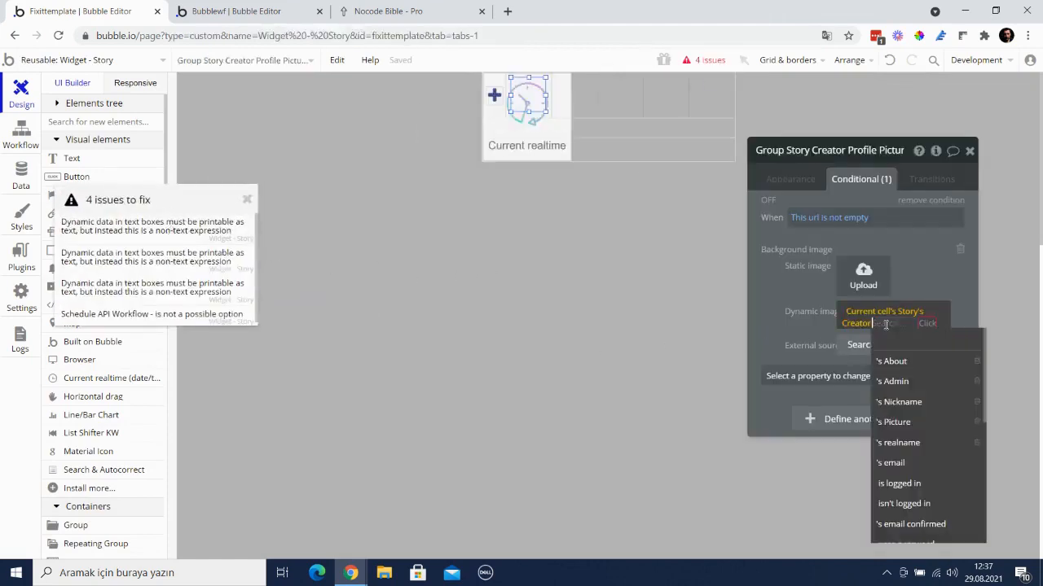
left_click(896, 422)
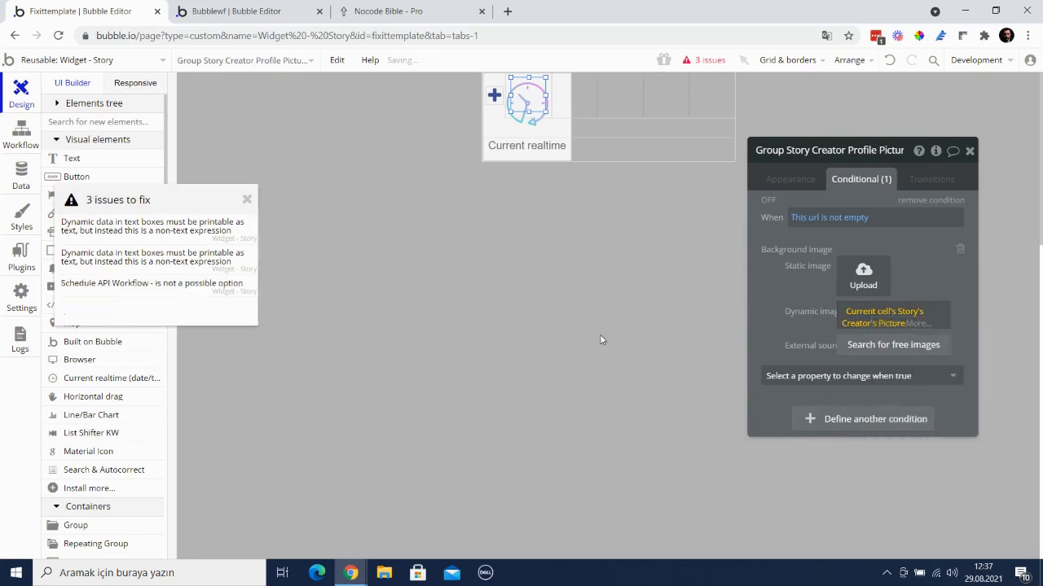
- Fix the Text Story Creator First Name expression by using Parent group's Story's Creator's Nickname
left_click(172, 236)
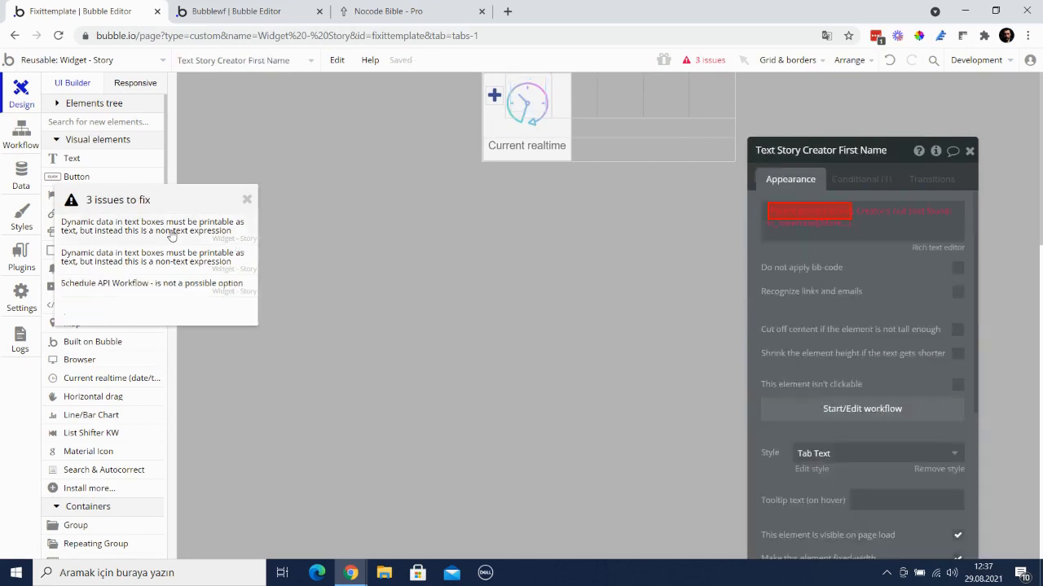
left_click(898, 210)
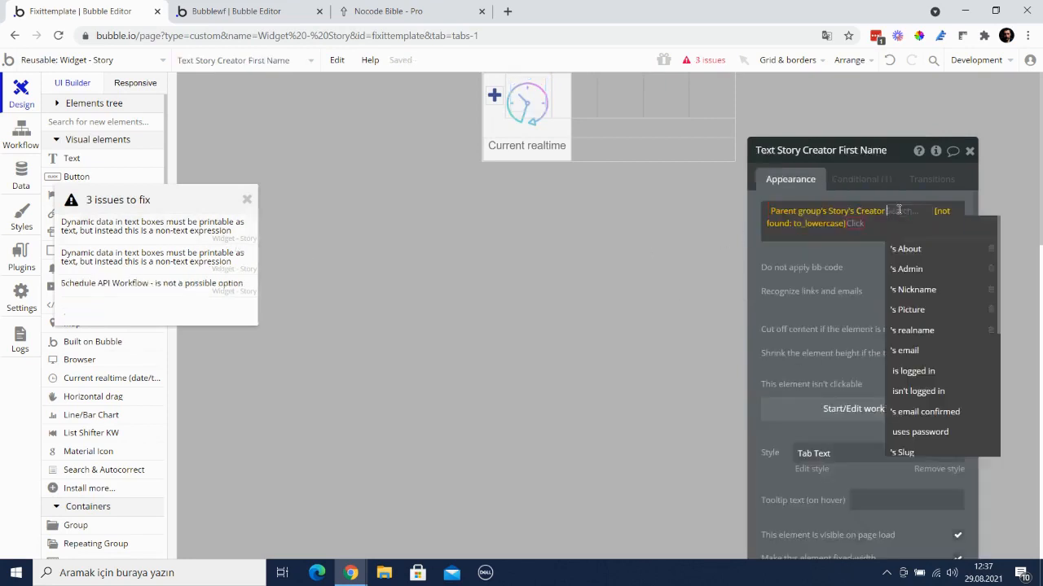
left_click(915, 289)
- Set the remaining flagged profile picture group's conditional dynamic image to Parent group's Story's Creator's Picture
left_click(122, 231)
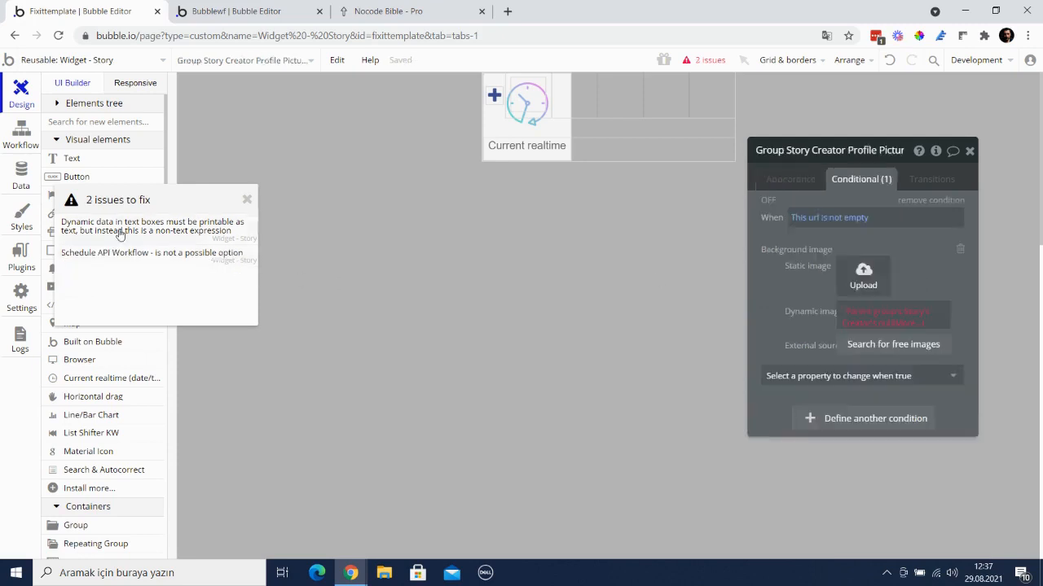
left_click(886, 324)
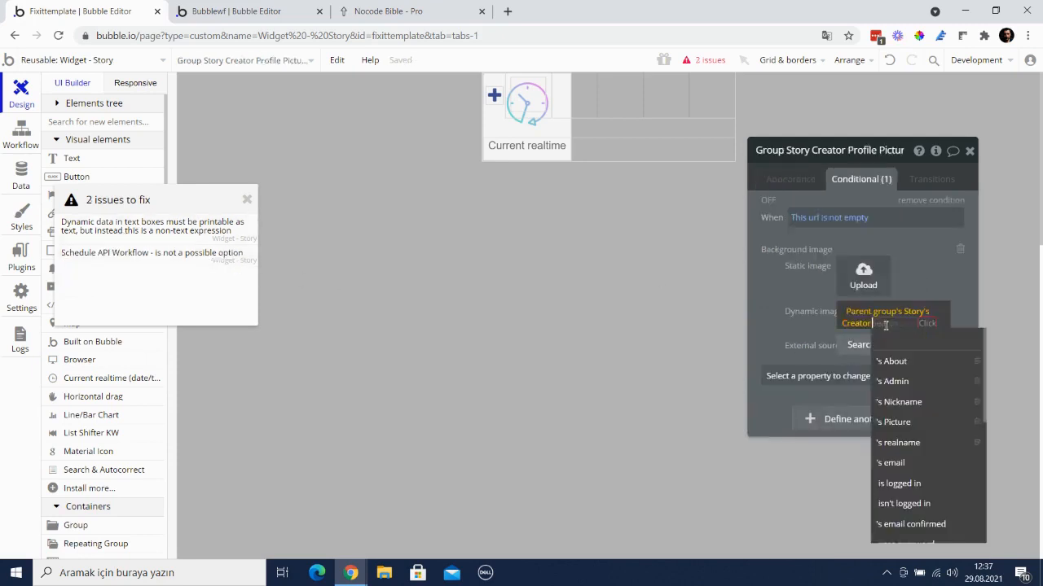
left_click(905, 422)
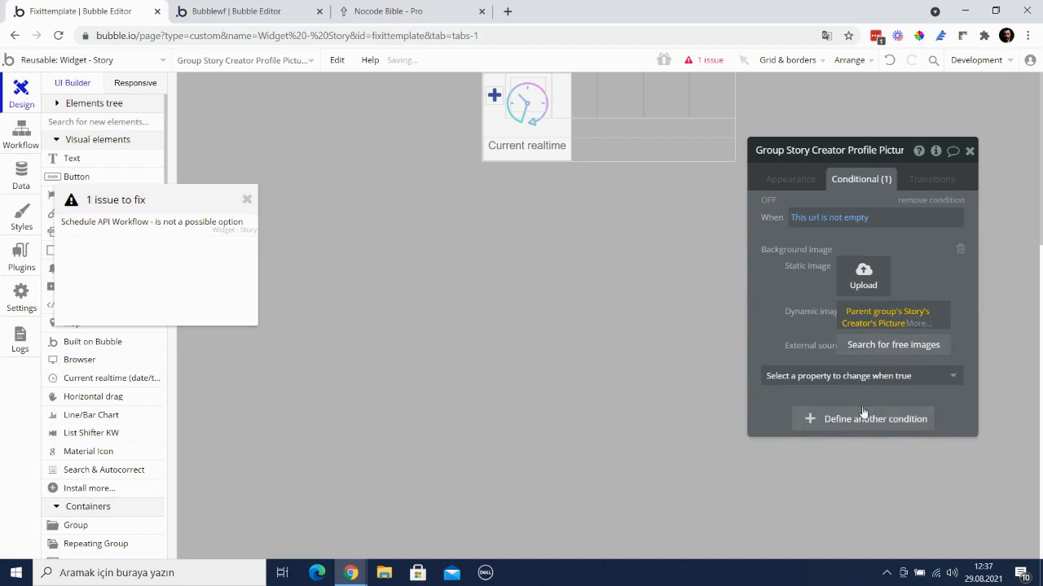
- Set the flagged Schedule API Workflow action to run delete-story and close the issue list
left_click(162, 233)
left_click(917, 186)
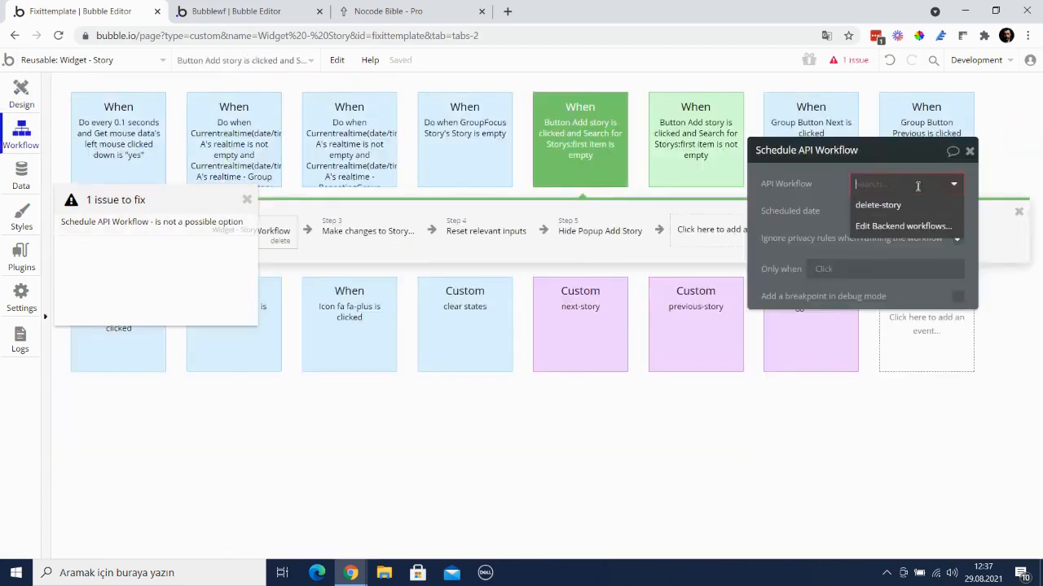
left_click(902, 205)
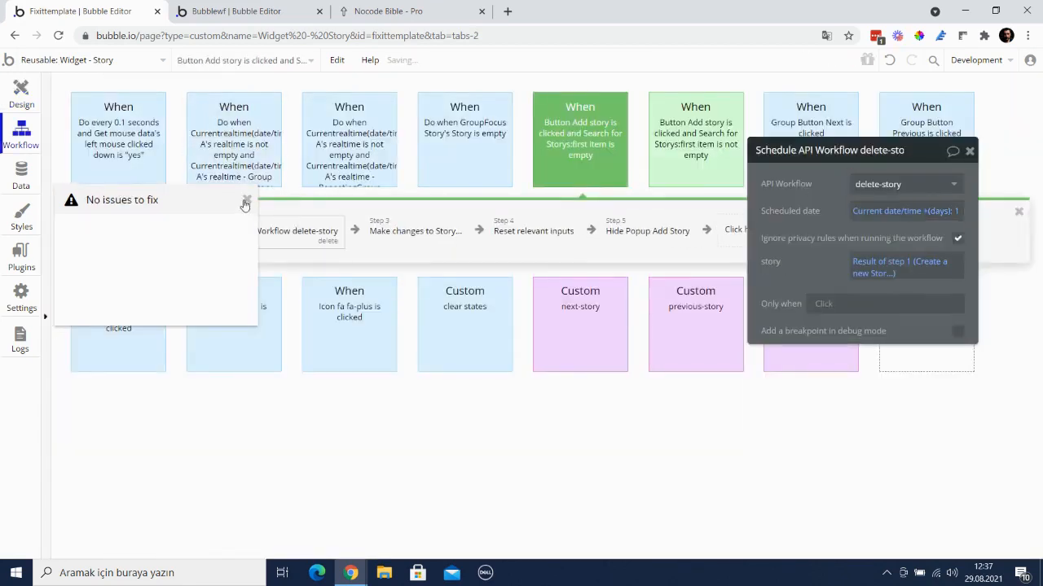
left_click(245, 202)
- Create a new blank page named story-test in Fixittemplate
left_click(10, 93)
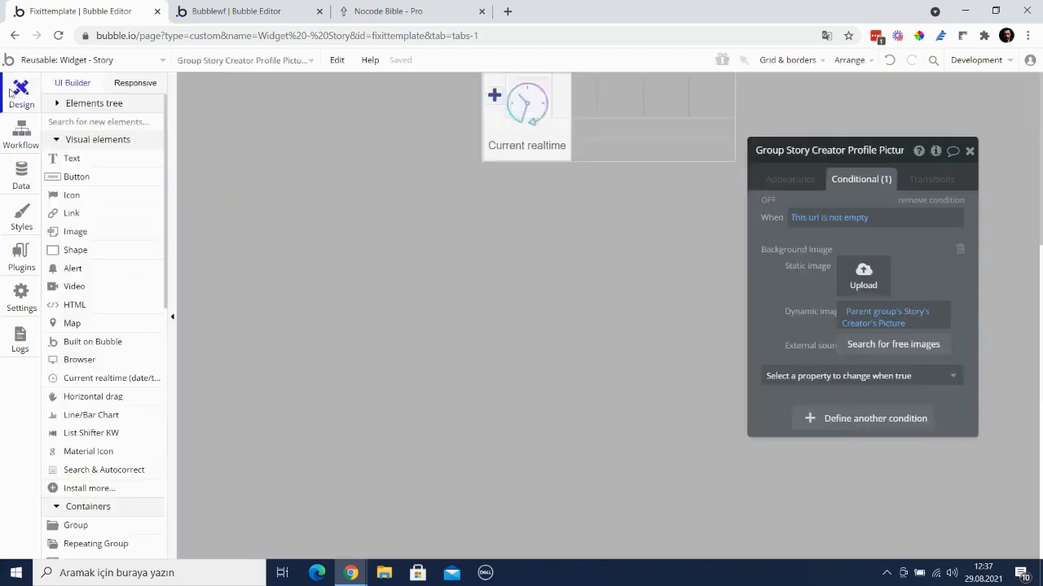
left_click(92, 63)
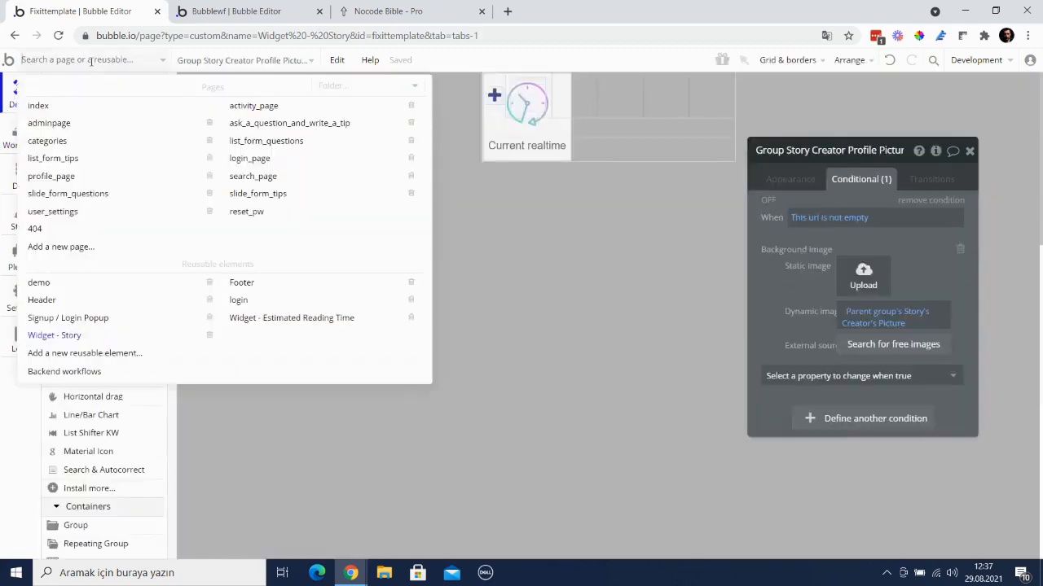
left_click(65, 246)
type("story-test")
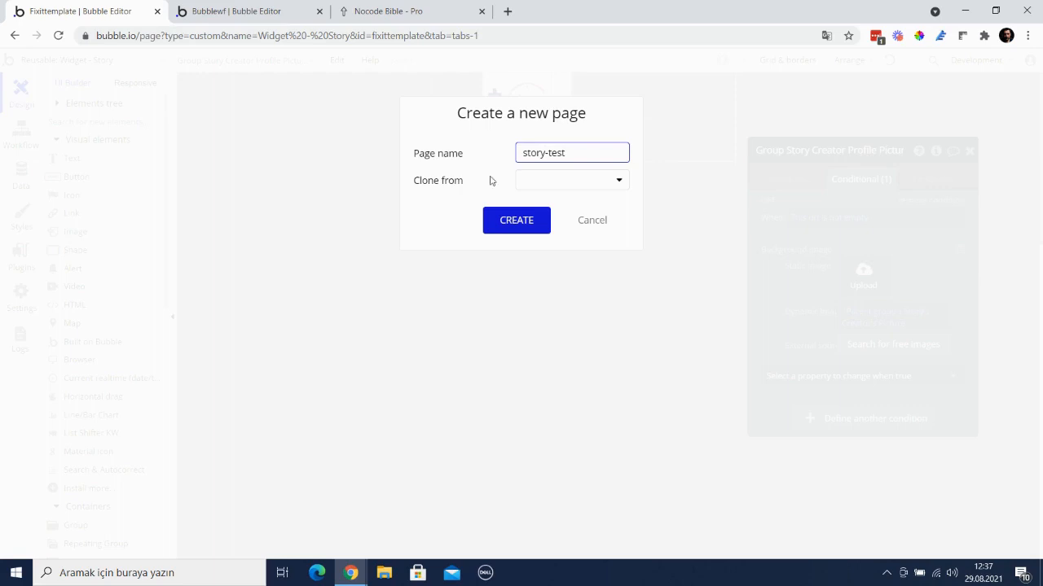
left_click(510, 219)
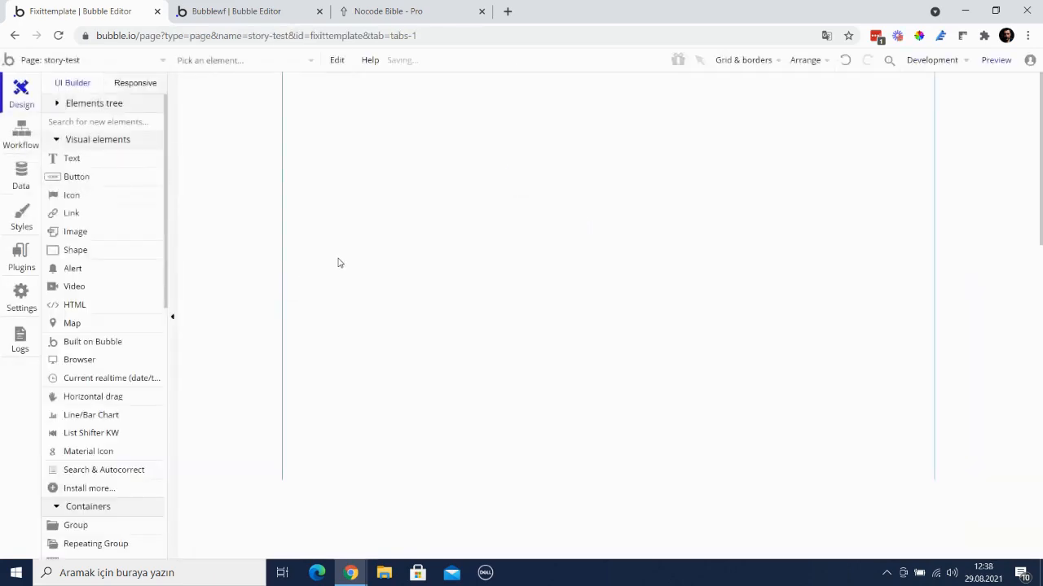
- Place the Widget - Story reusable element on the story-test page and move it to the page's upper-left corner
left_click(90, 140)
left_click(87, 159)
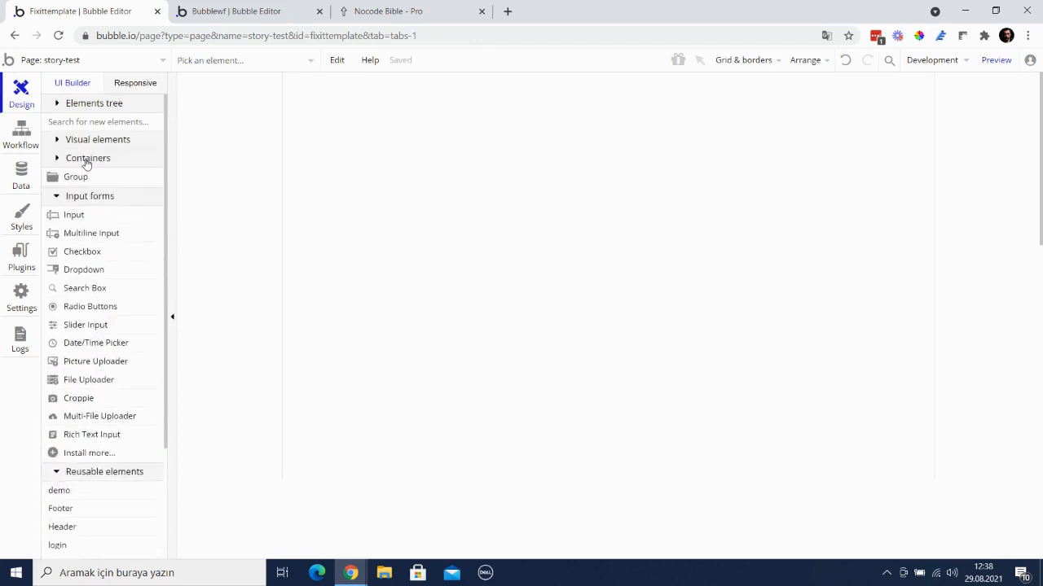
left_click(86, 176)
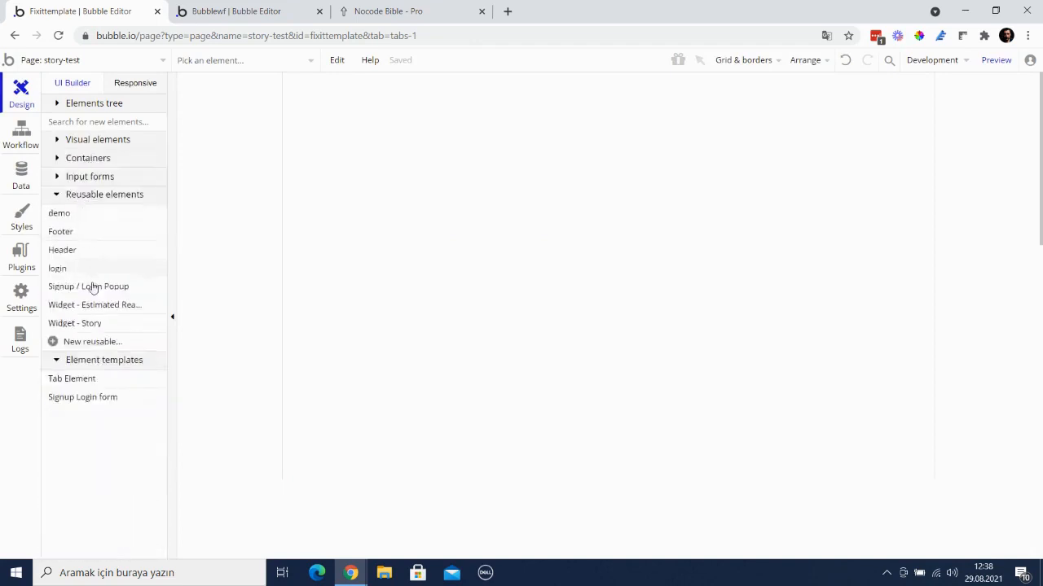
left_click_drag(97, 317, 513, 115)
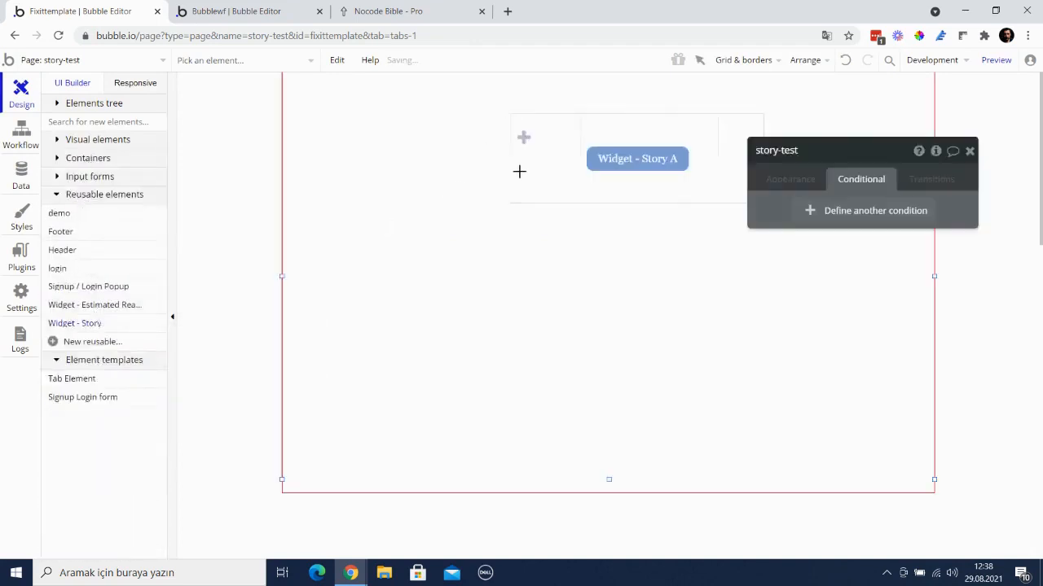
left_click_drag(575, 151, 538, 120)
left_click(299, 268)
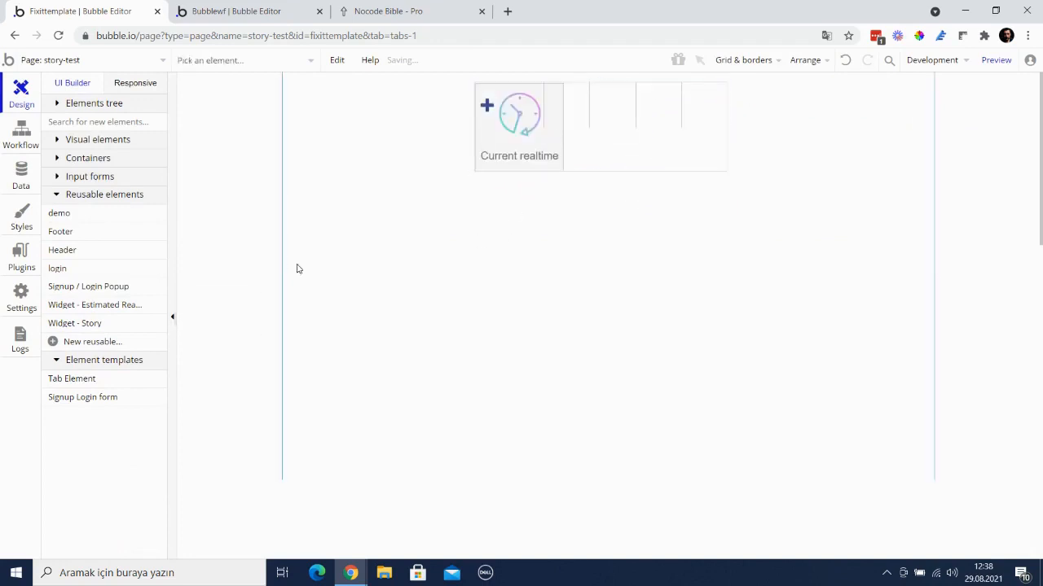
left_click_drag(626, 152, 433, 143)
left_click(470, 193)
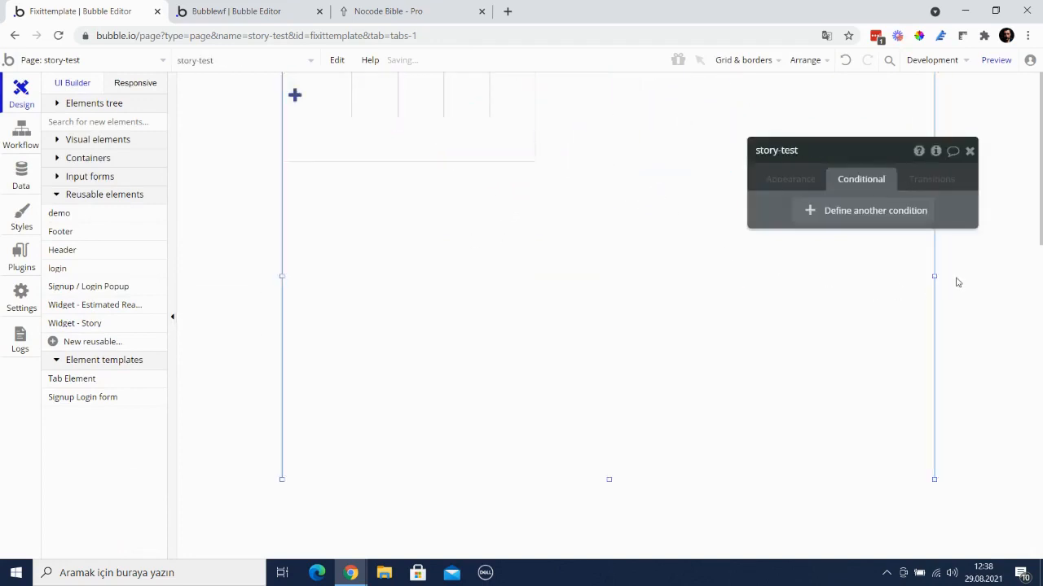
- Open the All Users view of the app data and run the story-test page as the admin user
left_click(16, 172)
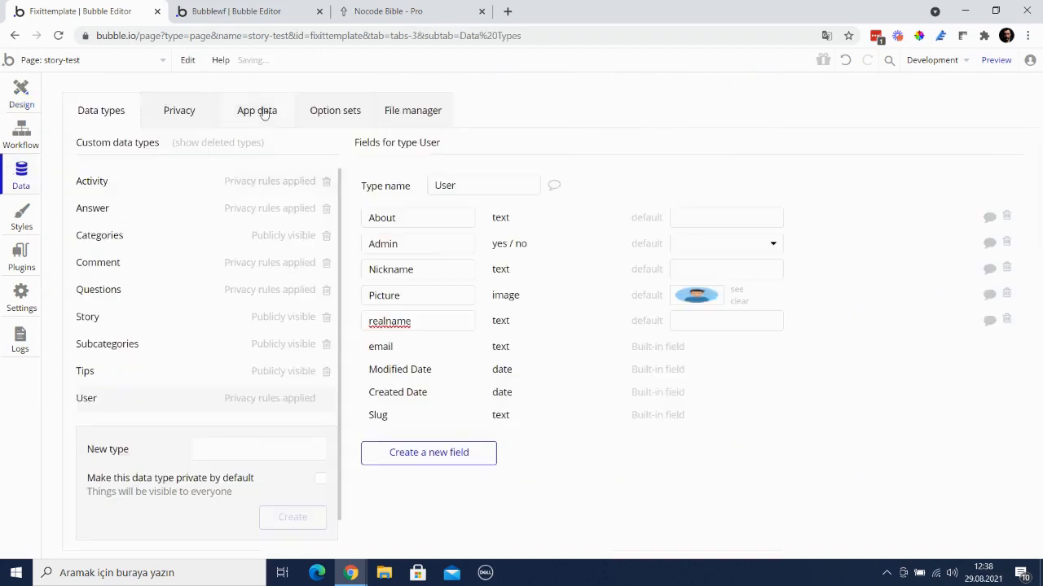
left_click(260, 110)
scroll(98, 460, "down", 3)
left_click(108, 530)
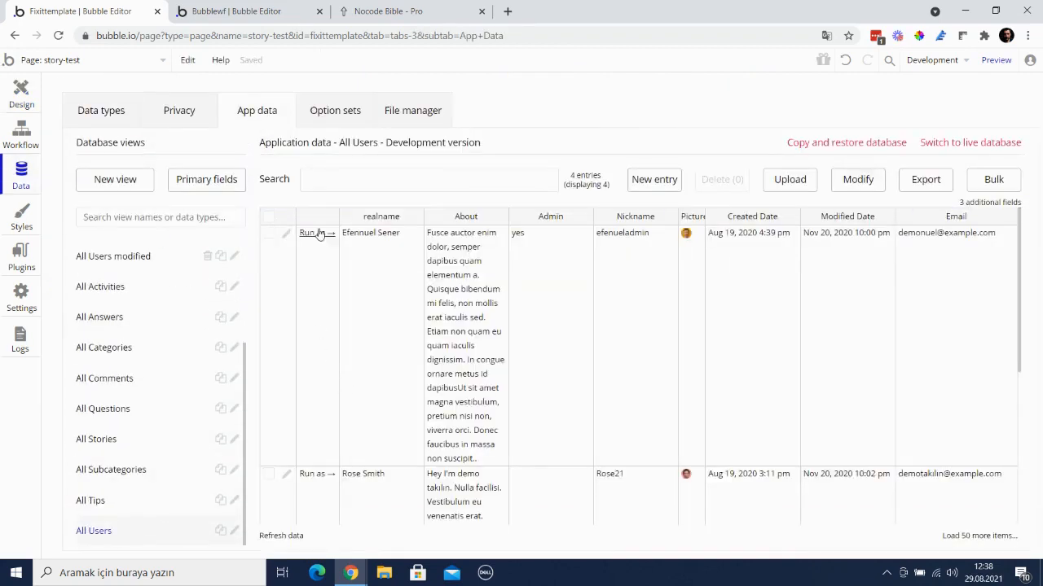
left_click(317, 233)
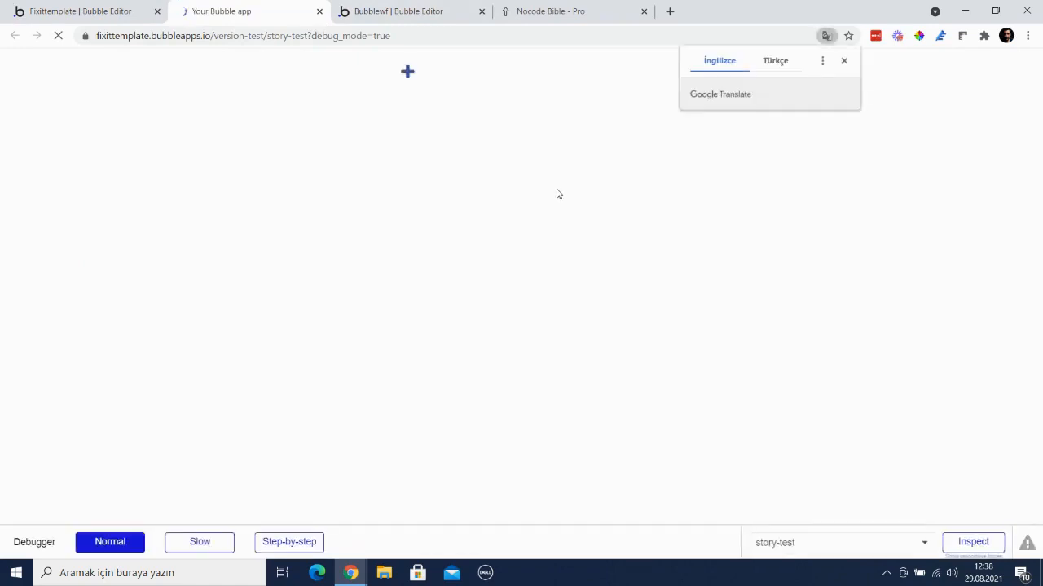
- Add a story on the test page with the image one-706897_960_720.jpg
left_click(407, 72)
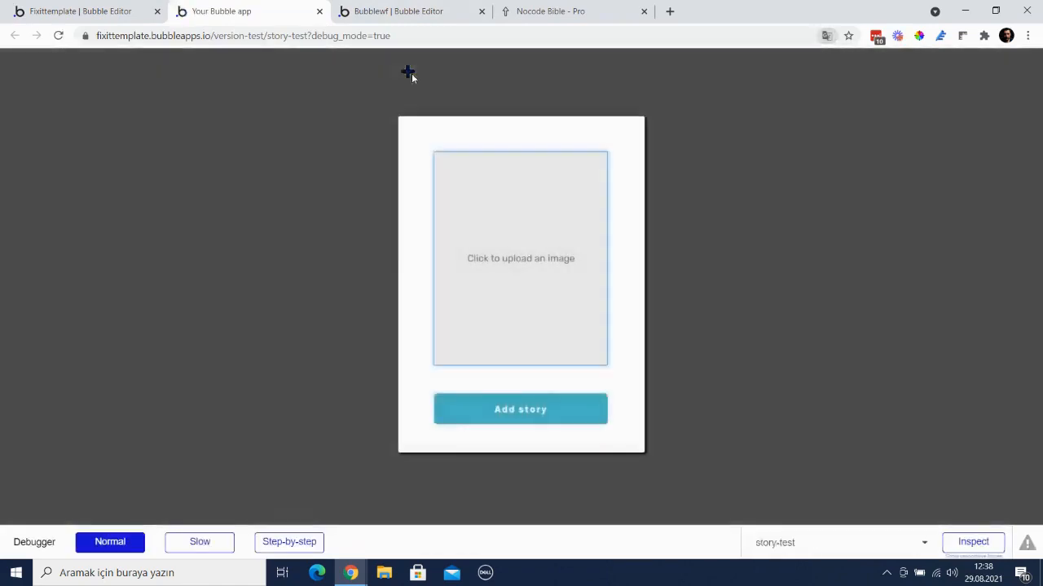
left_click(497, 258)
double_click(383, 207)
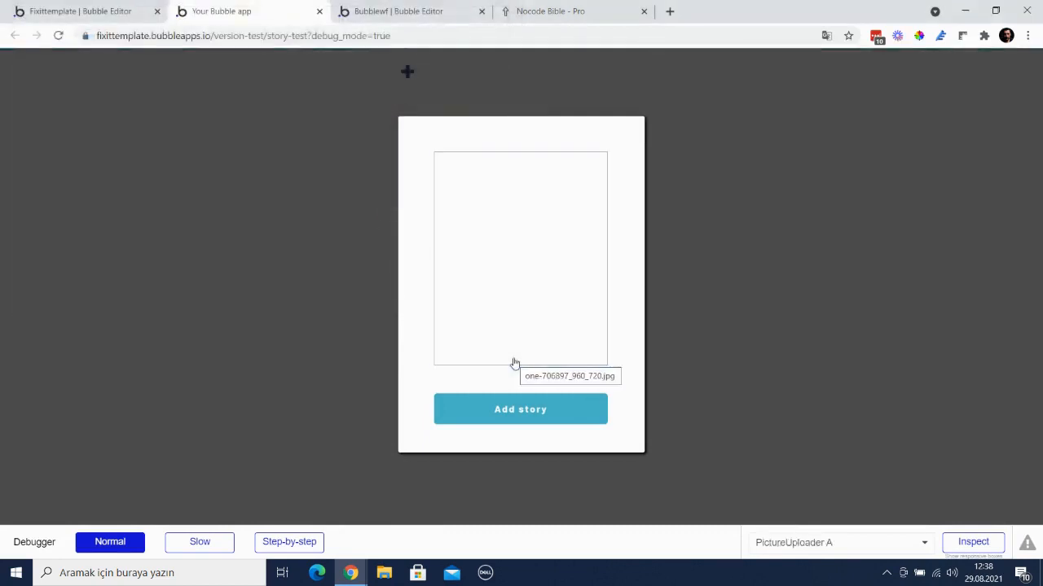
left_click(502, 421)
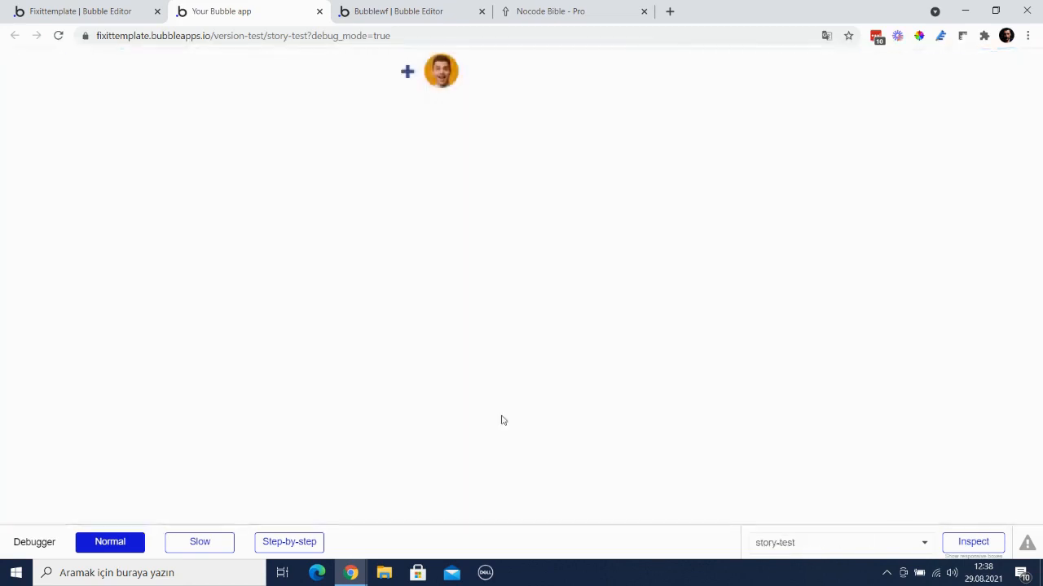
- Run the test page as the second user in All Users and add a story with the download image
left_click(69, 11)
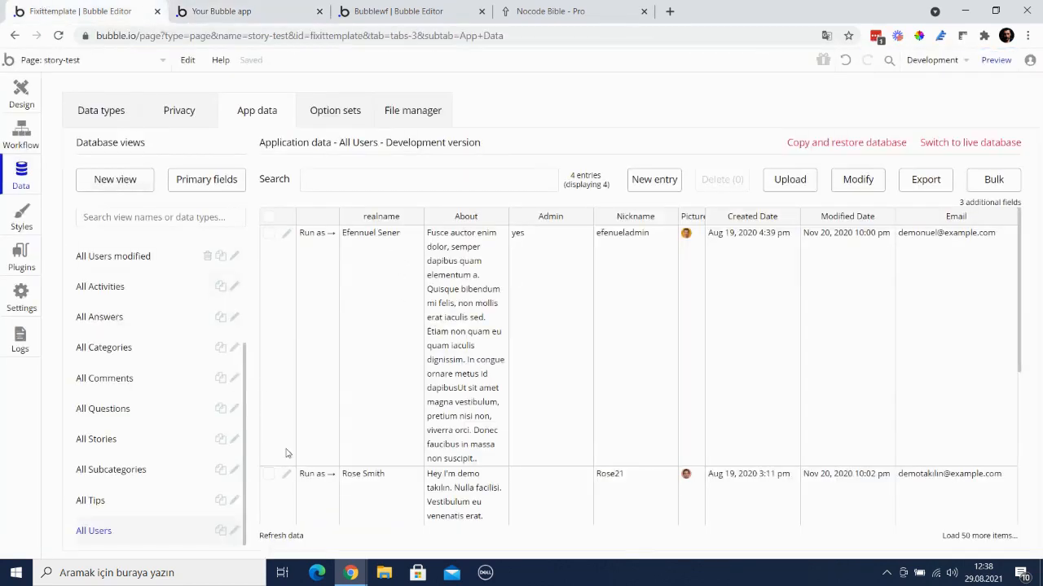
left_click(308, 477)
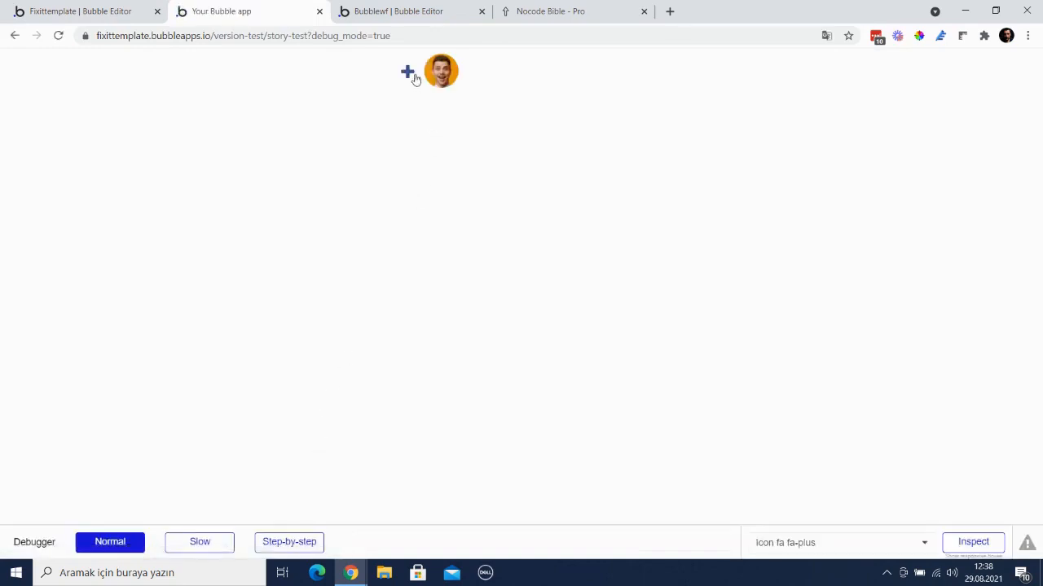
left_click(408, 73)
left_click(464, 184)
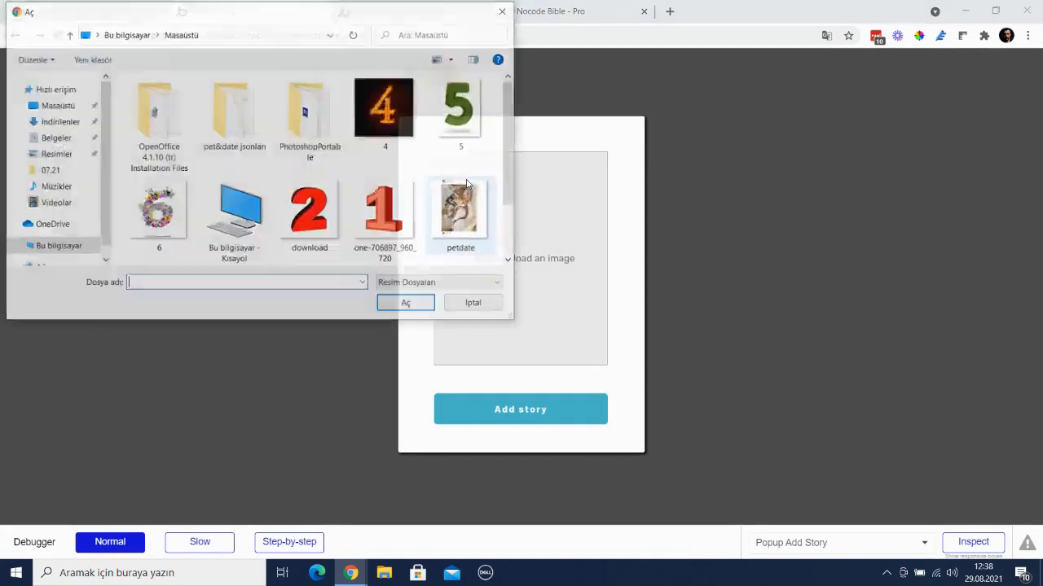
double_click(326, 217)
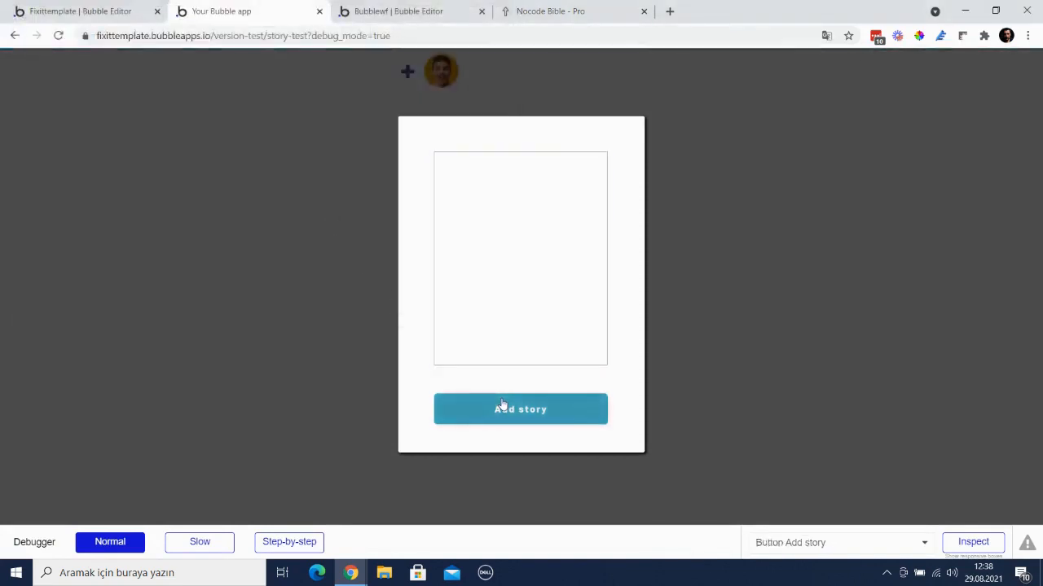
left_click(501, 405)
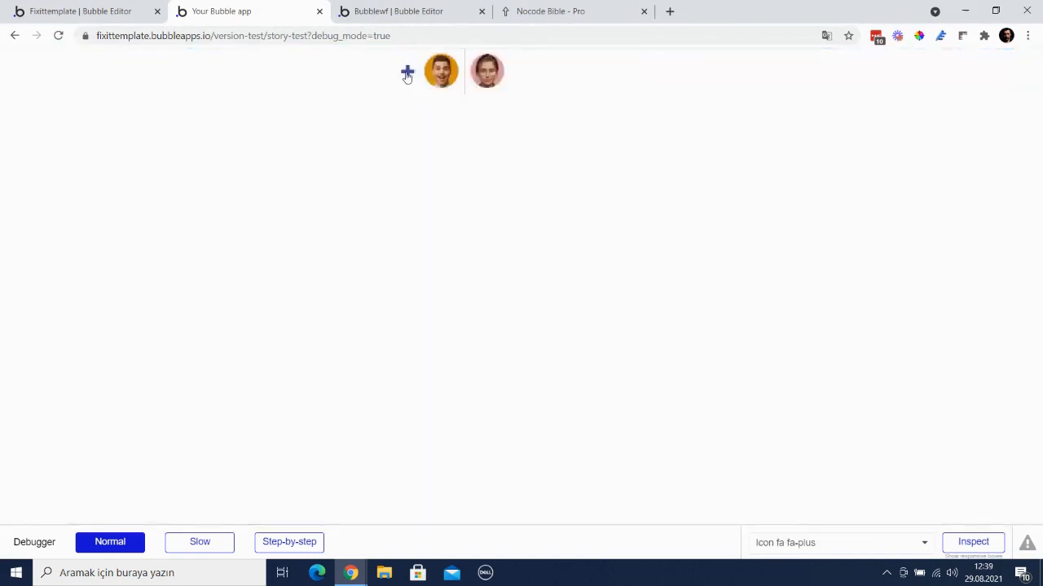
- Add two more stories for the second user, using image 4 and then image 6
left_click(408, 73)
left_click(487, 233)
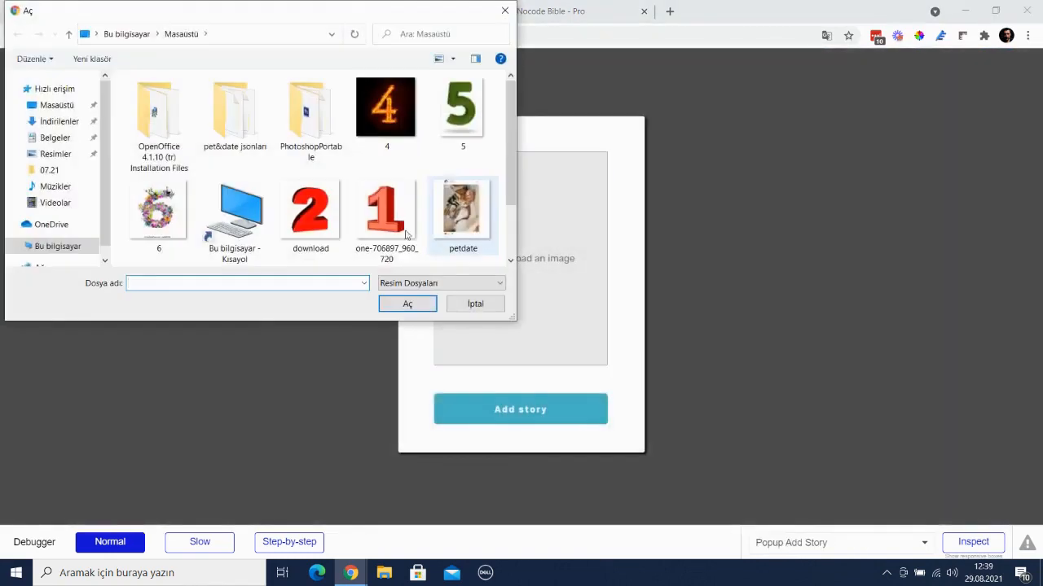
double_click(393, 126)
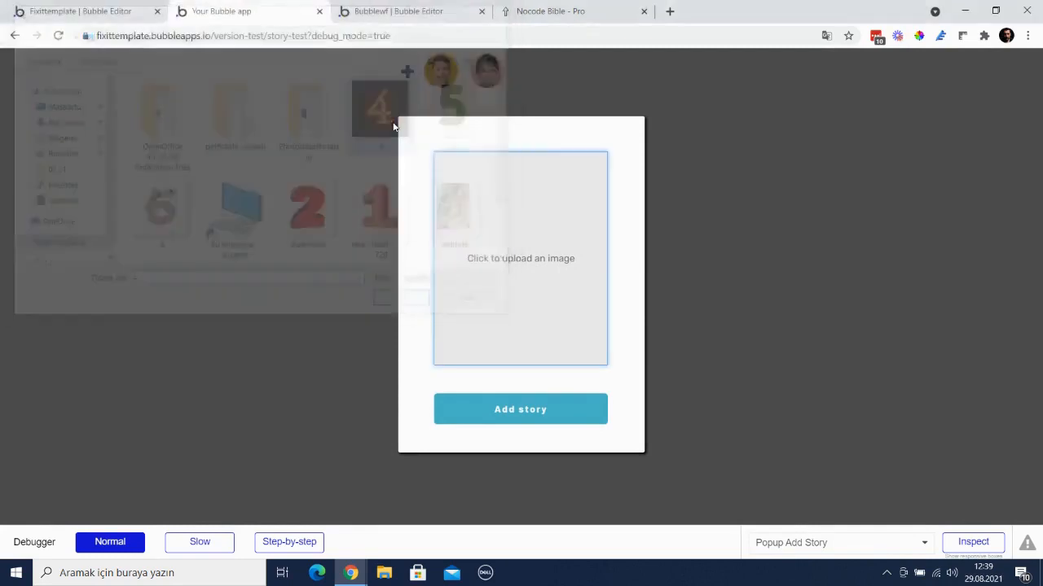
left_click(530, 417)
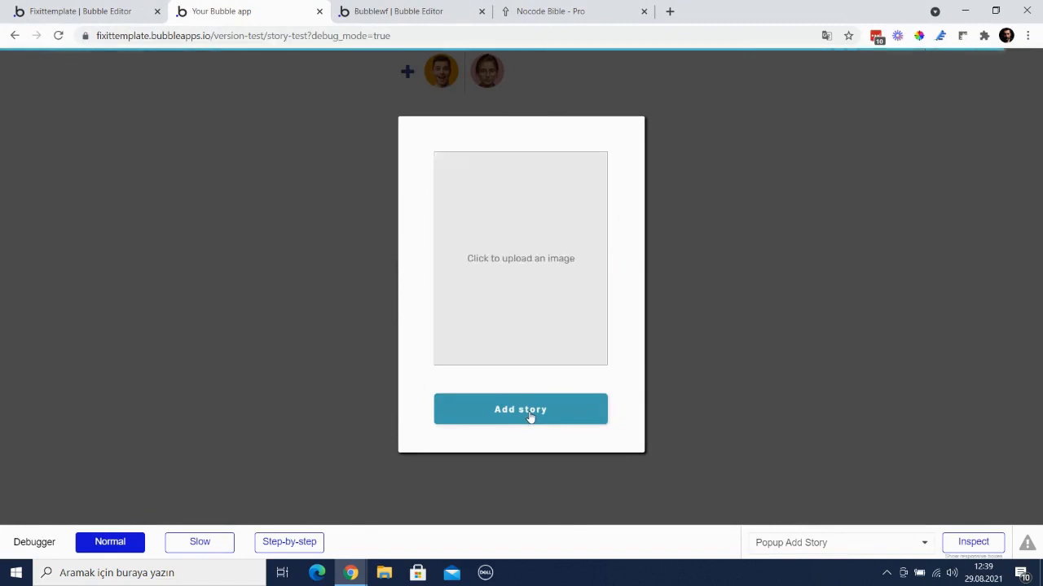
left_click(521, 298)
double_click(187, 203)
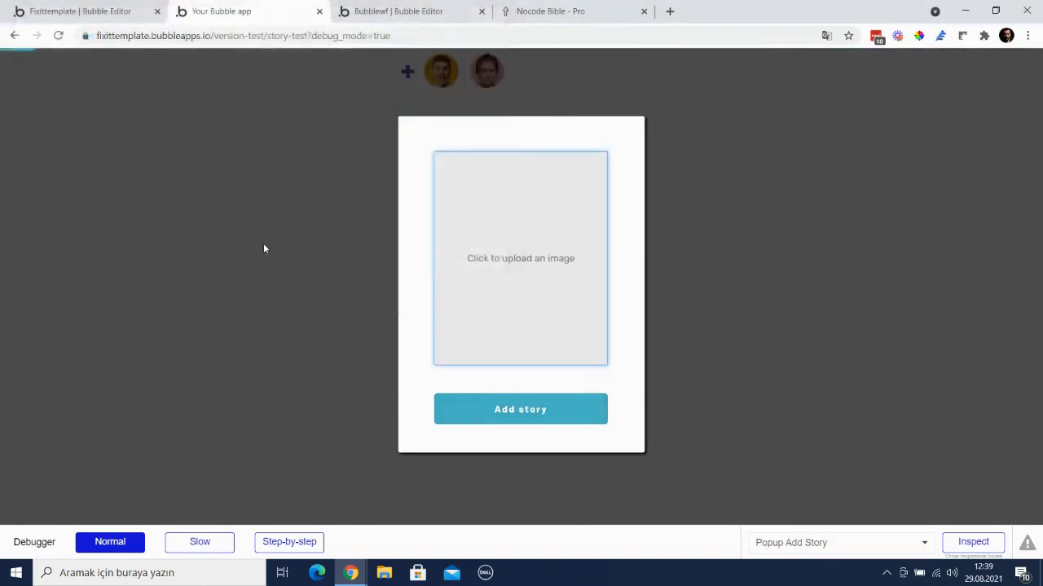
left_click(551, 421)
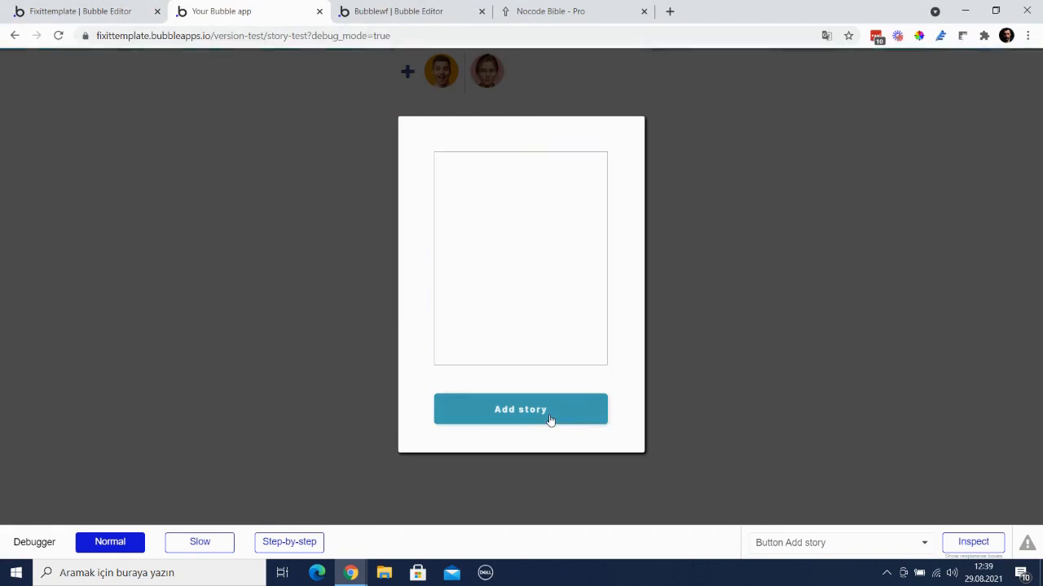
- Run the test page as the admin user again, add a story with the petdate image and close the popup
left_click(143, 11)
left_click(21, 176)
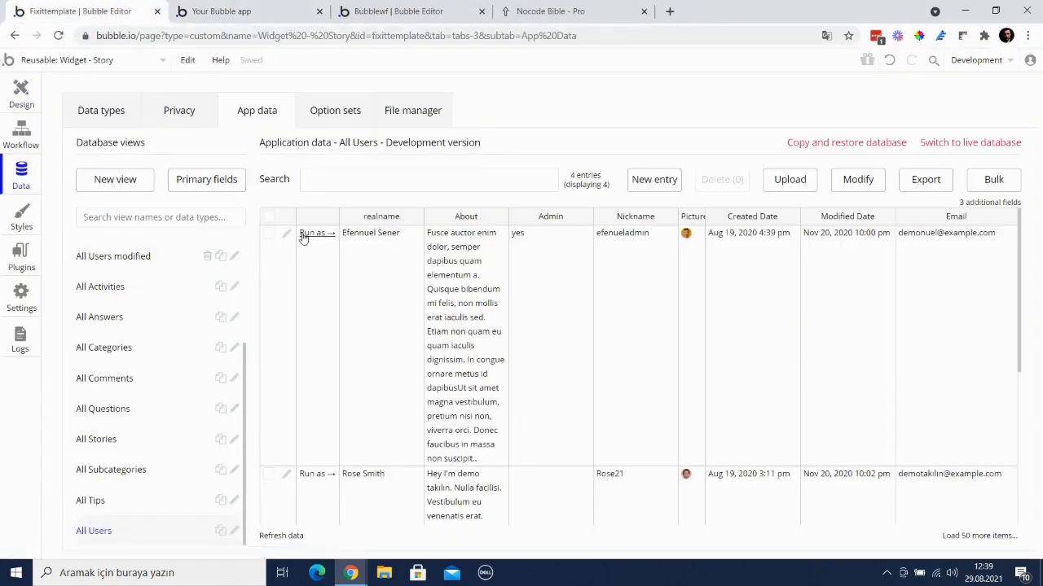
key("ctrl+Tab")
key("F5")
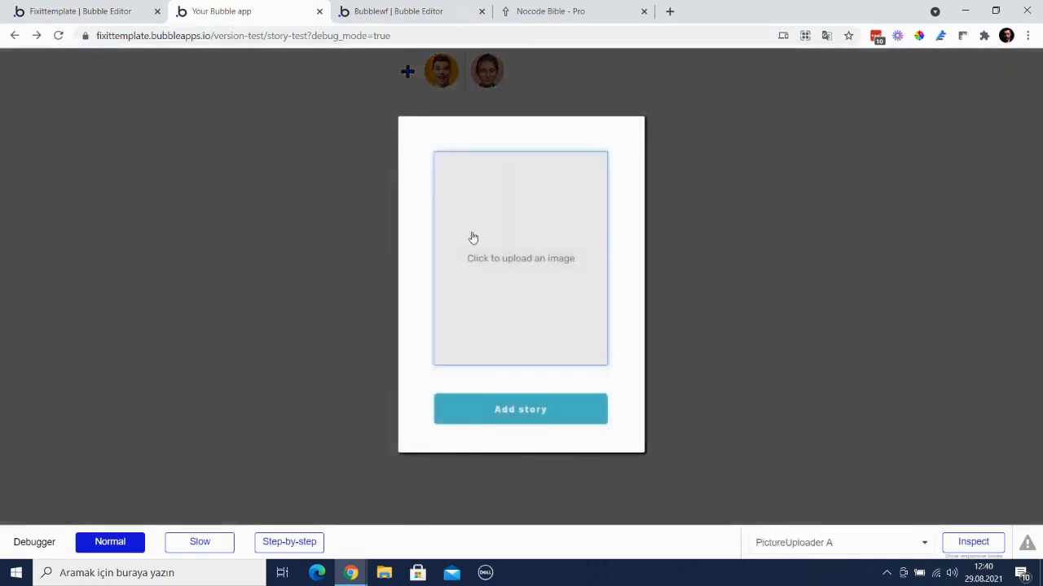
left_click(473, 237)
double_click(472, 237)
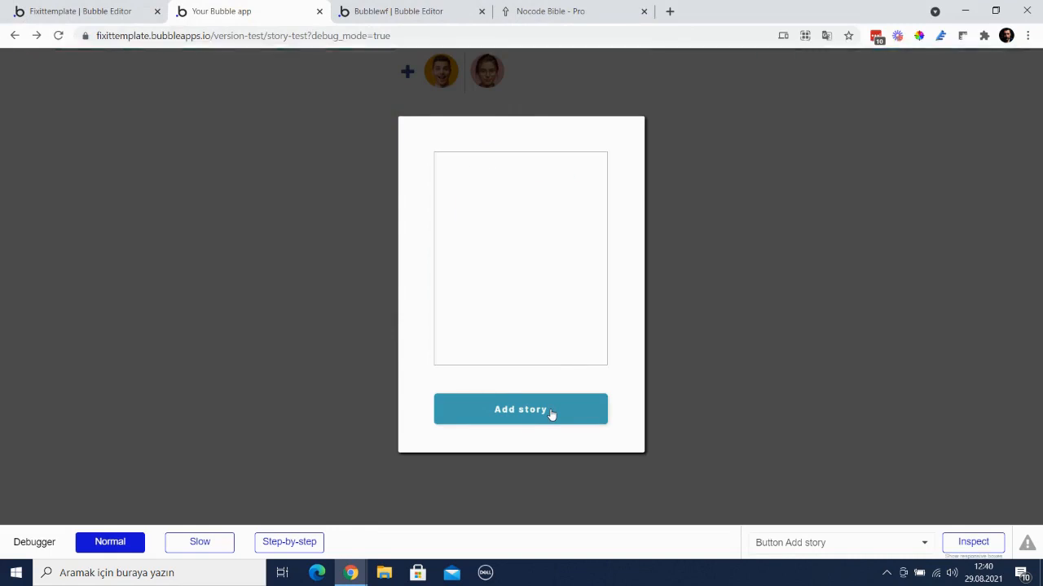
left_click(520, 409)
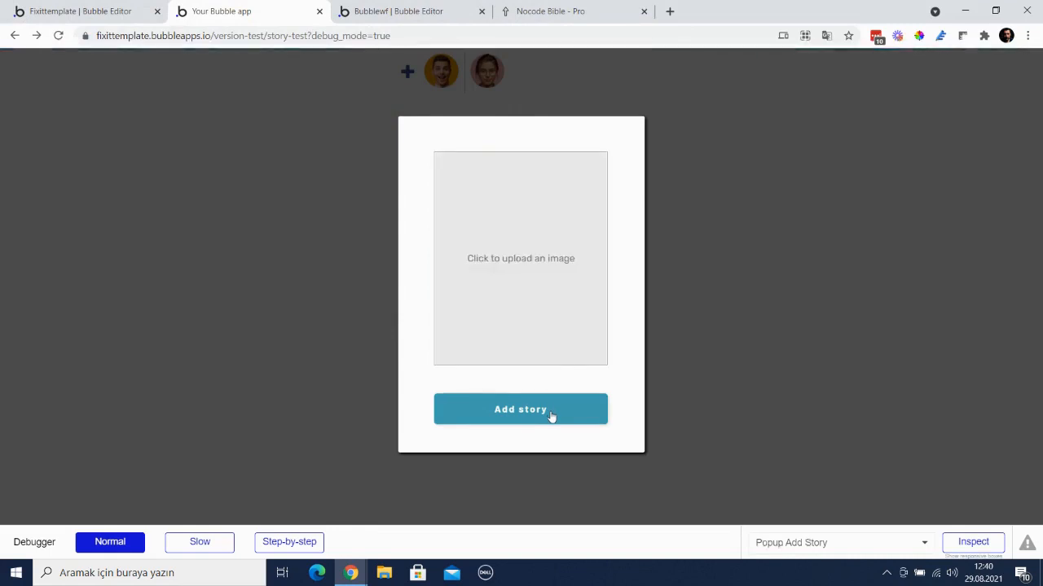
left_click(700, 295)
- Open the admin user's story, page forward to the number 6 image and back to the number 1 image, and close the viewer
left_click(440, 78)
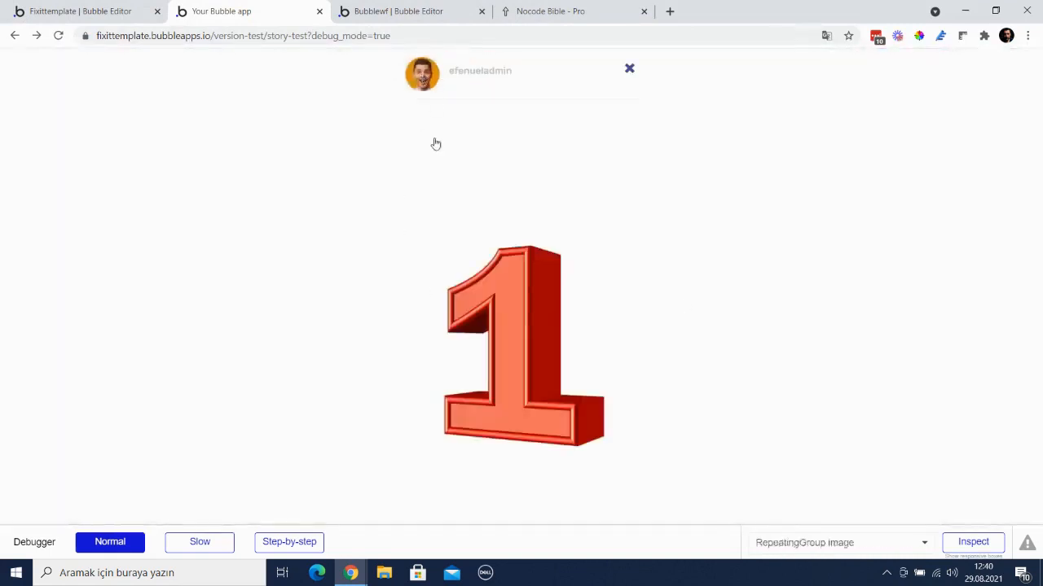
left_click(578, 262)
left_click(578, 263)
left_click(578, 262)
left_click(578, 262)
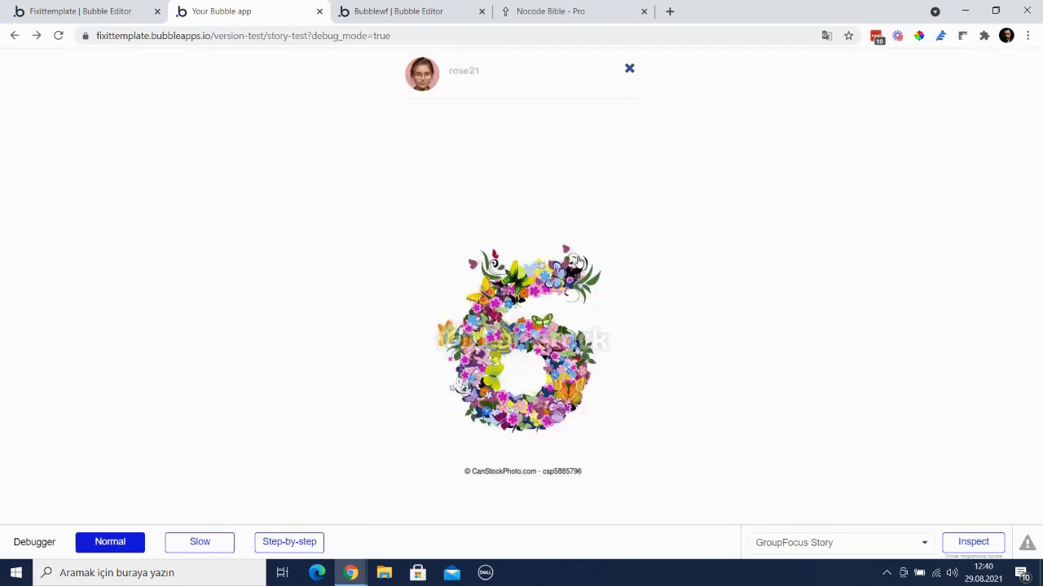
left_click(471, 258)
left_click(445, 257)
left_click(467, 239)
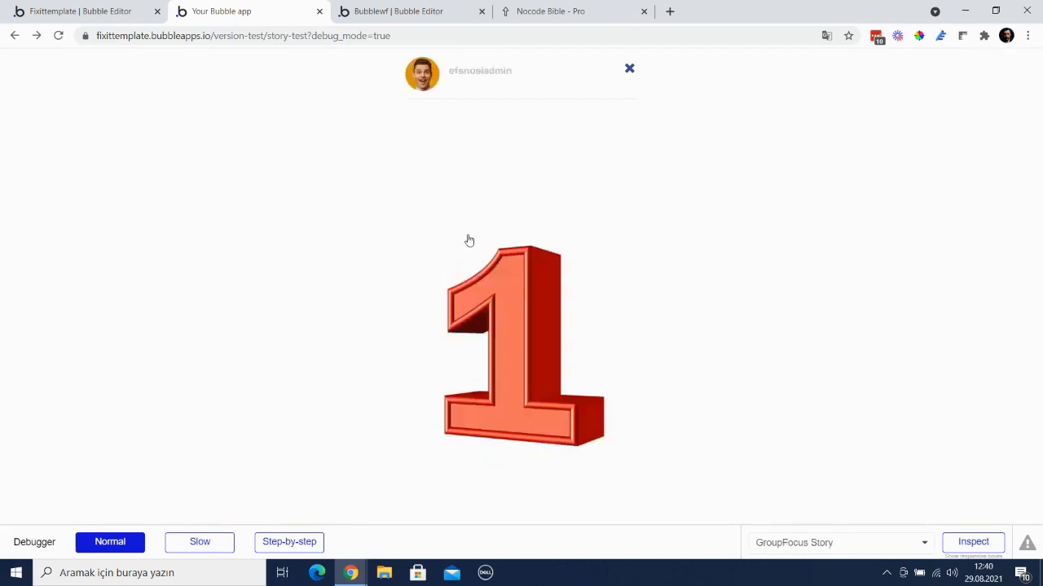
left_click(630, 70)
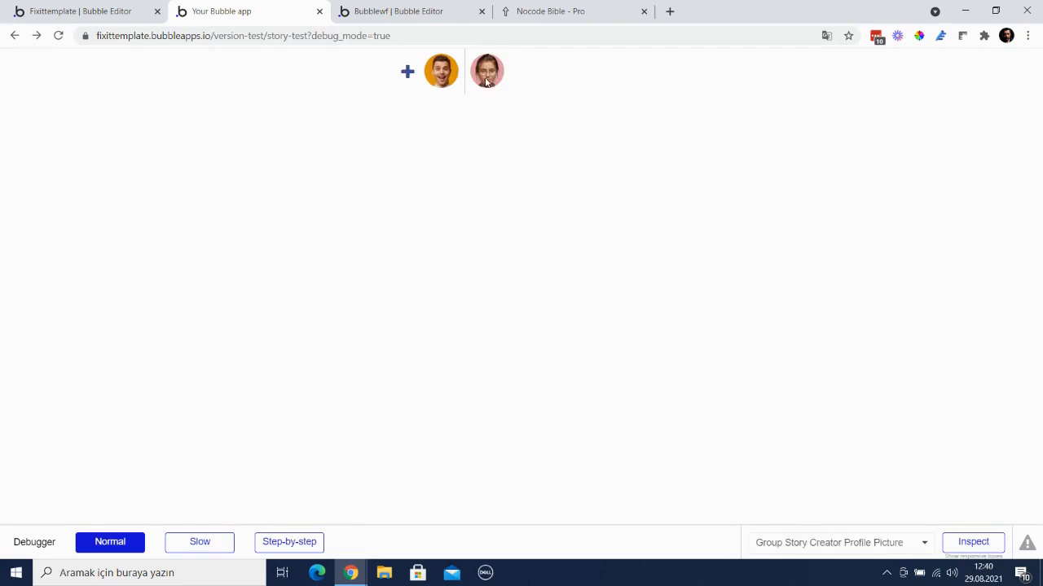
- Reopen the admin user's stories and test paging forward to the number 6 image and back to the number 1 image
left_click(458, 75)
left_click(458, 249)
left_click(458, 248)
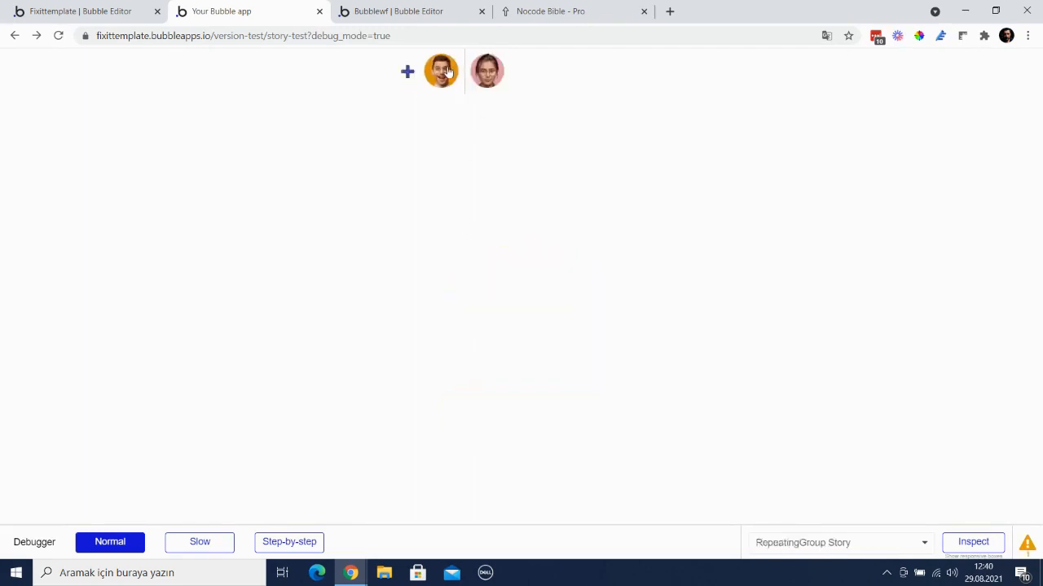
left_click(586, 275)
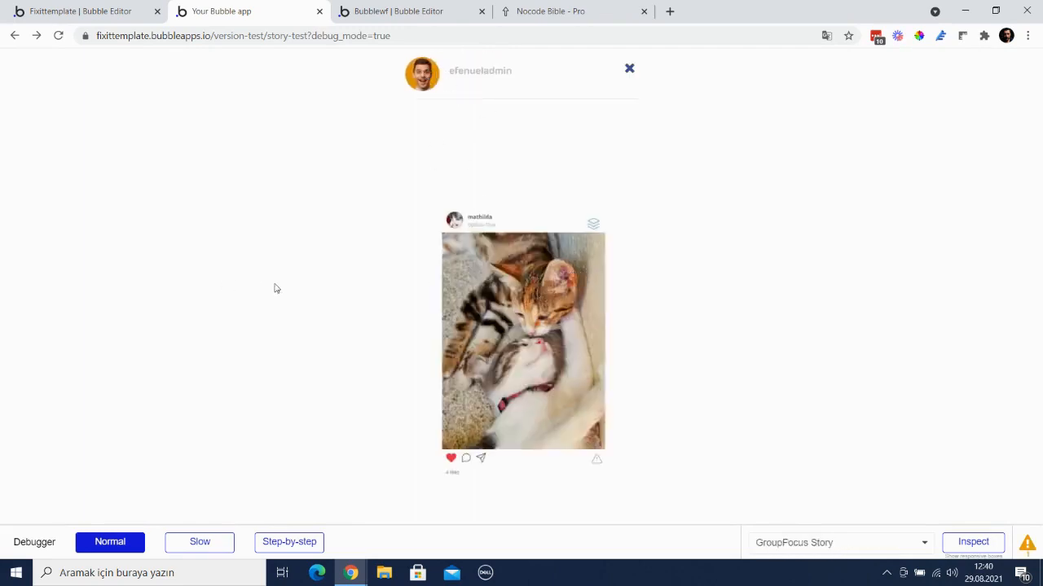
left_click(586, 310)
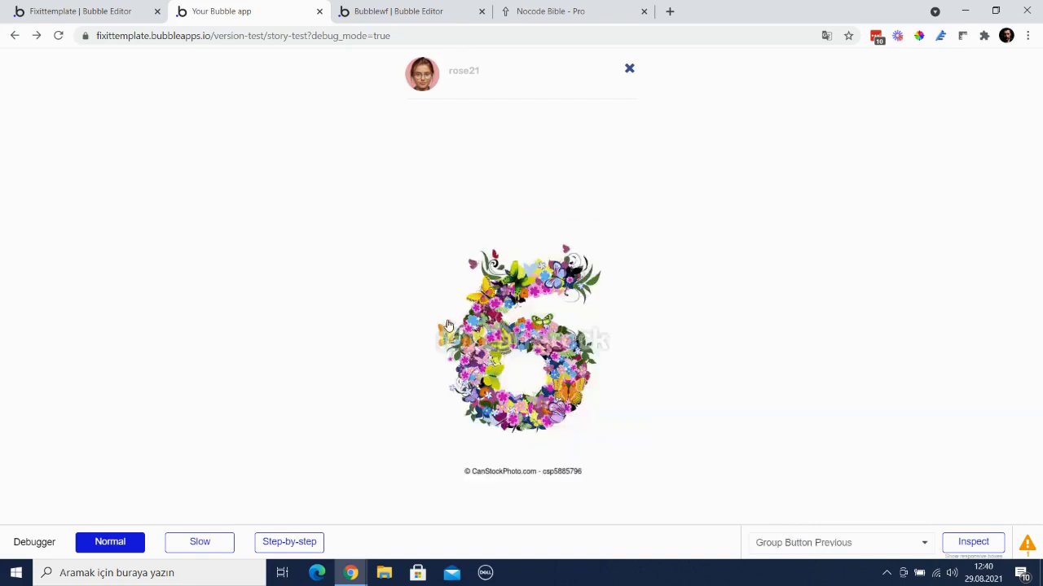
left_click(448, 326)
left_click(448, 326)
left_click(448, 326)
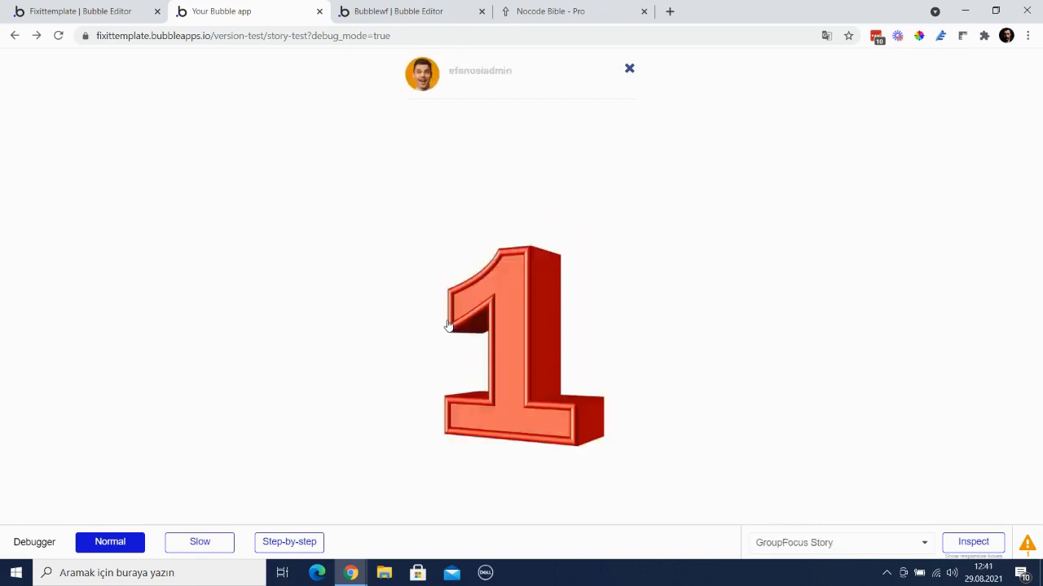
- Page forward to the number 4 story image and back past the first story to leave the viewer
left_click(589, 342)
left_click(588, 342)
left_click(589, 342)
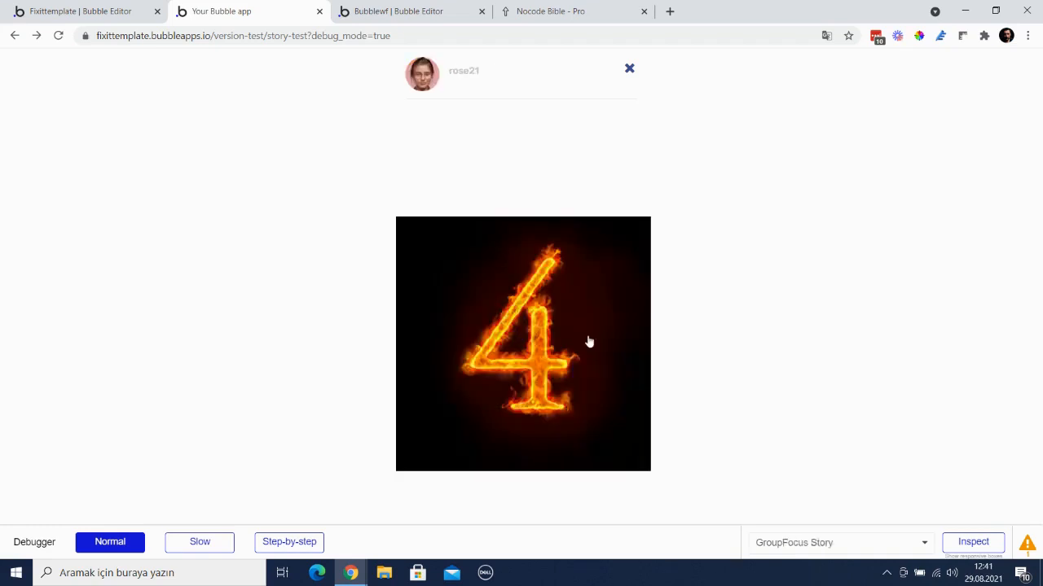
left_click(443, 338)
left_click(442, 337)
left_click(444, 337)
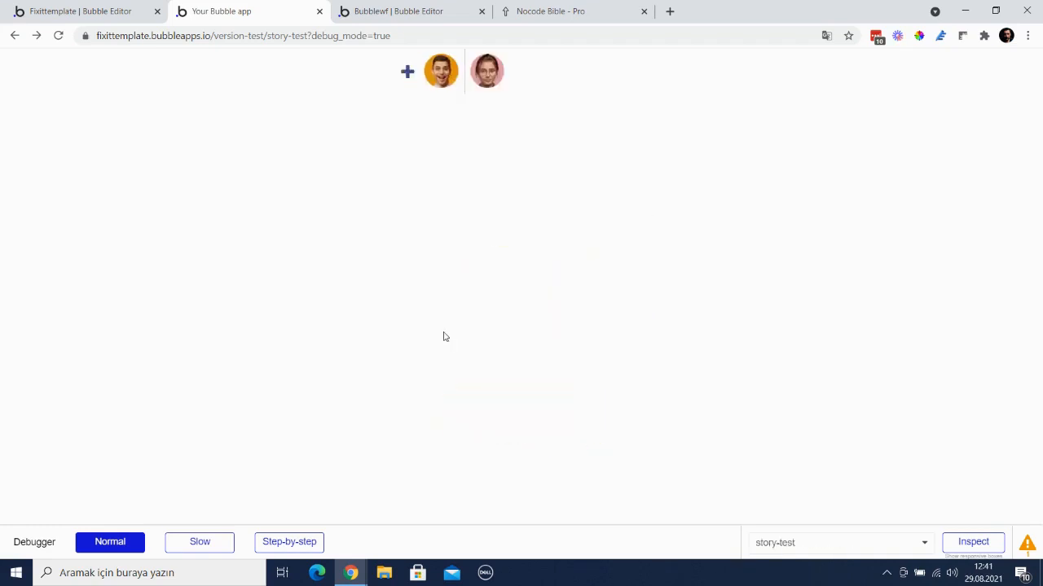